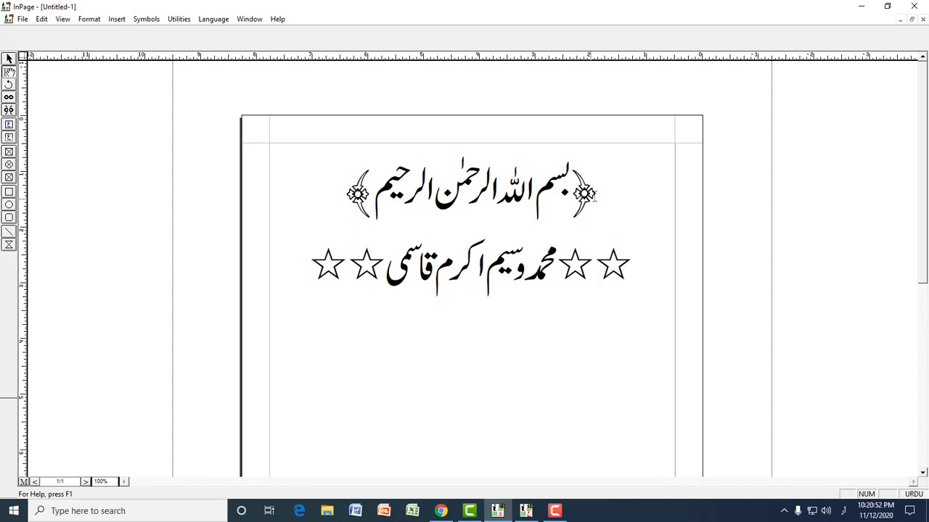
Replace the whole Bismillah line with an ornate bracket symbol and restore the text بسم اللہ الرحمٰن الرحیم
click(594, 195)
drag(595, 190, 571, 187)
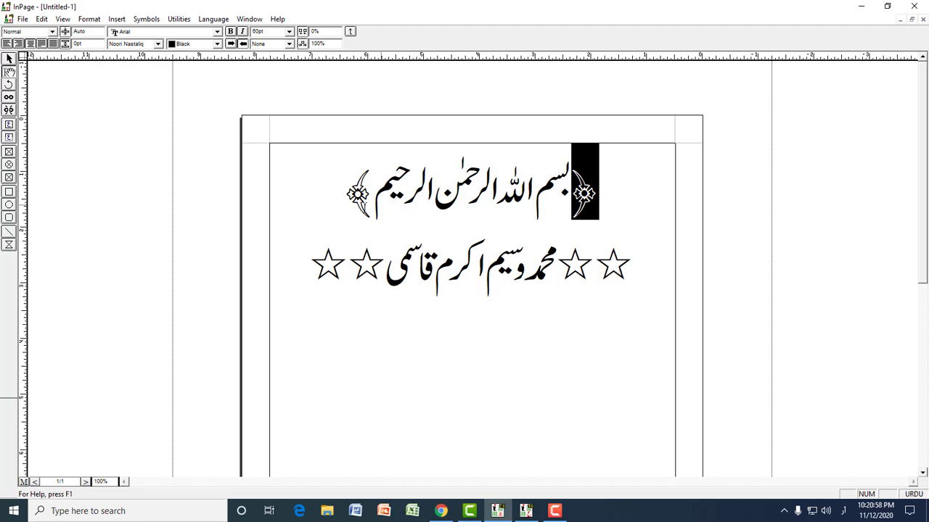
drag(348, 202, 346, 198)
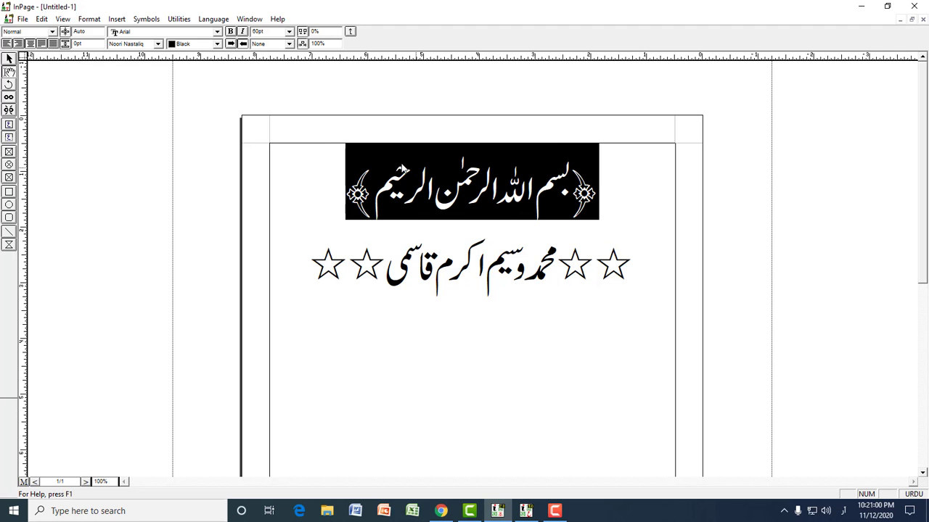
click(147, 20)
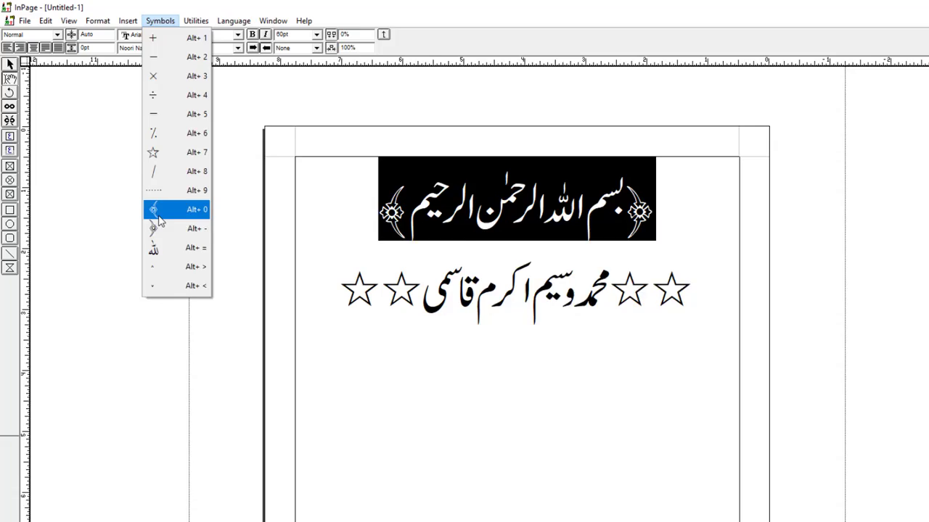
click(230, 314)
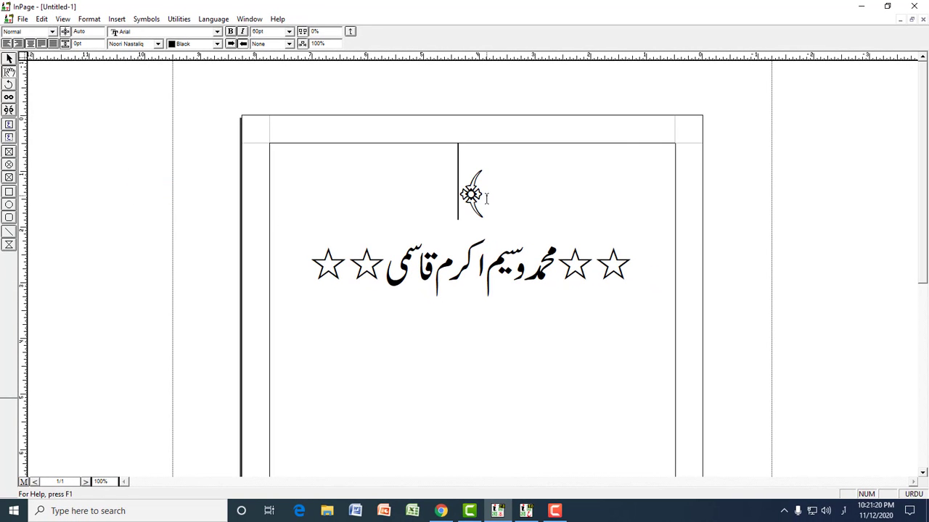
text(بسم اللہ الرحمٰن الرحیم)
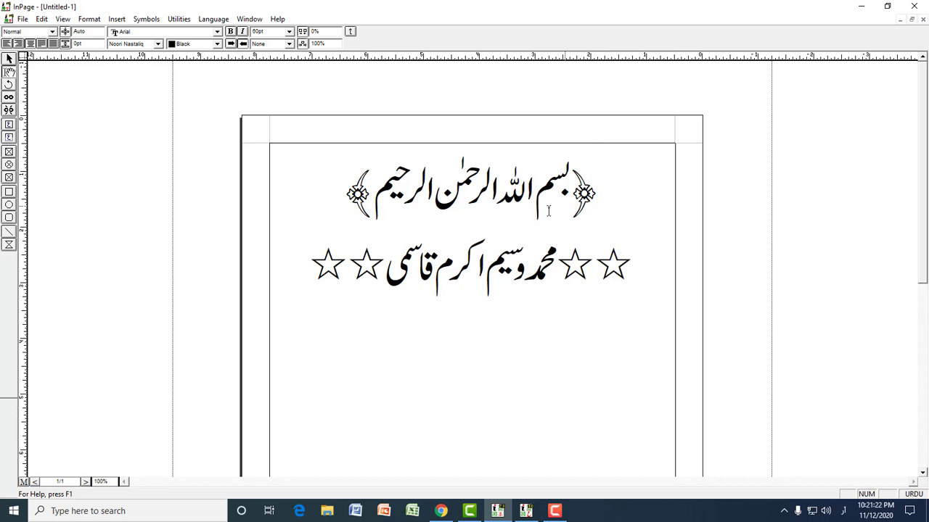
Insert an extra matching ornate bracket symbol at the beginning and at the end of the Bismillah line
click(145, 18)
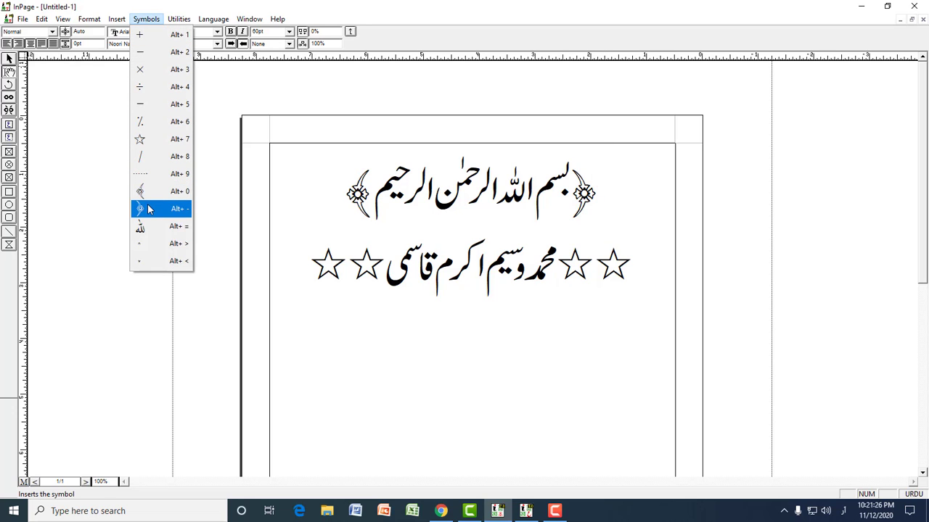
click(145, 209)
click(332, 190)
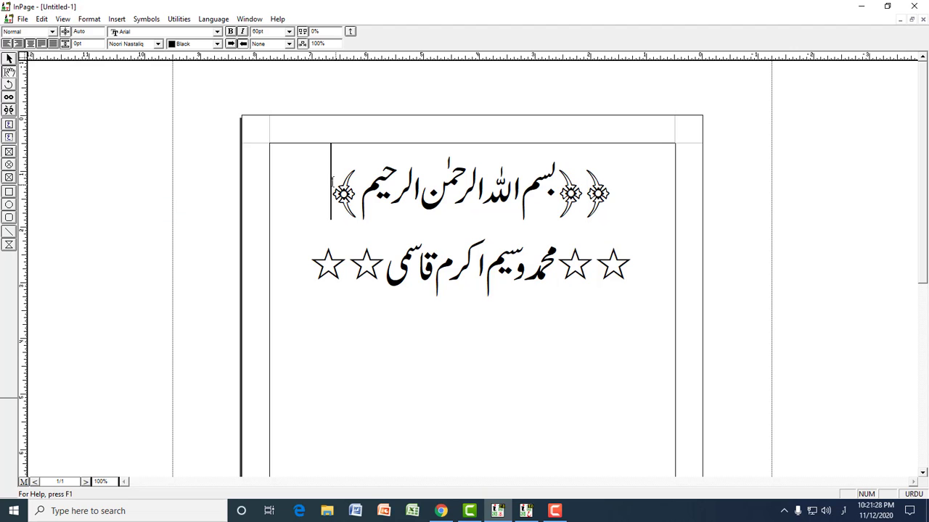
click(150, 20)
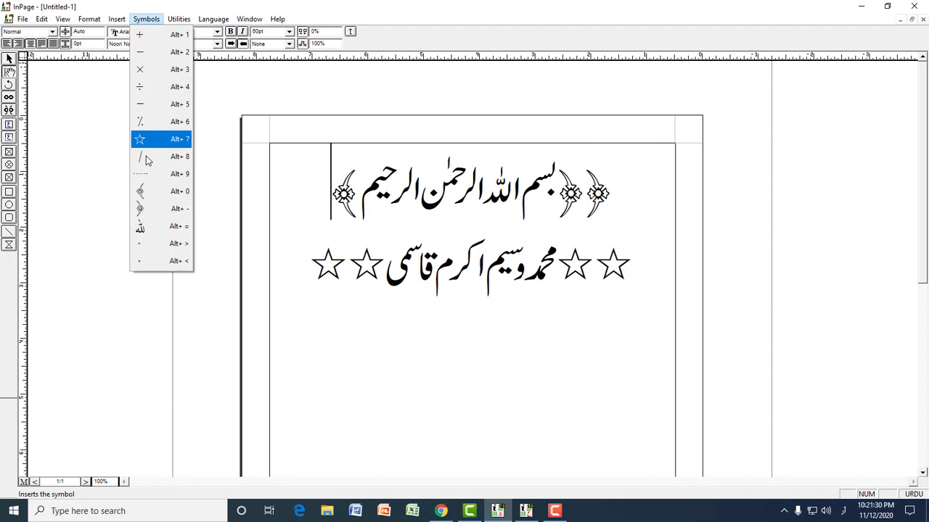
click(146, 196)
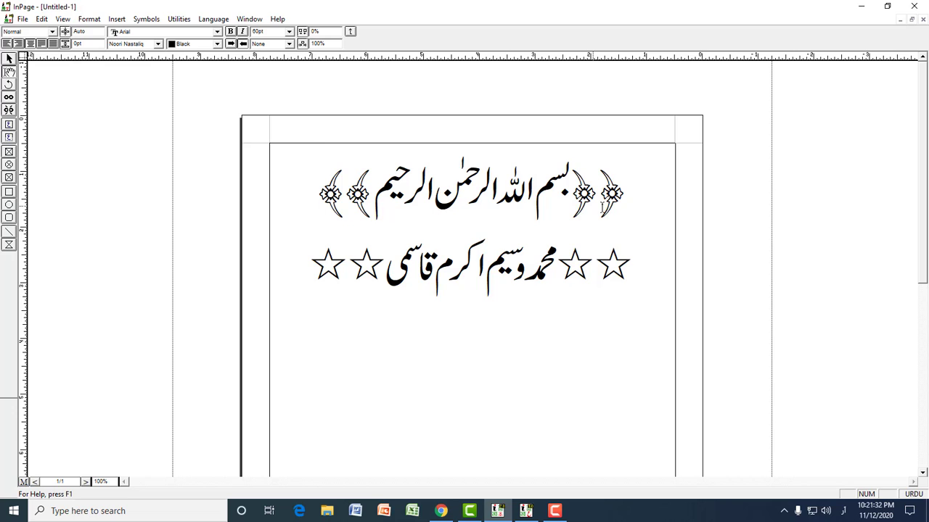
drag(629, 196, 526, 193)
drag(465, 190, 599, 193)
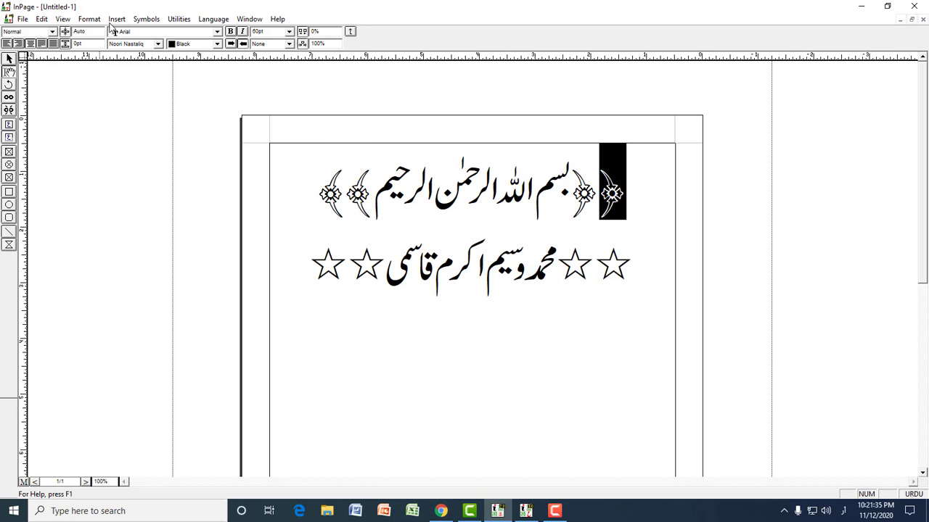
click(150, 23)
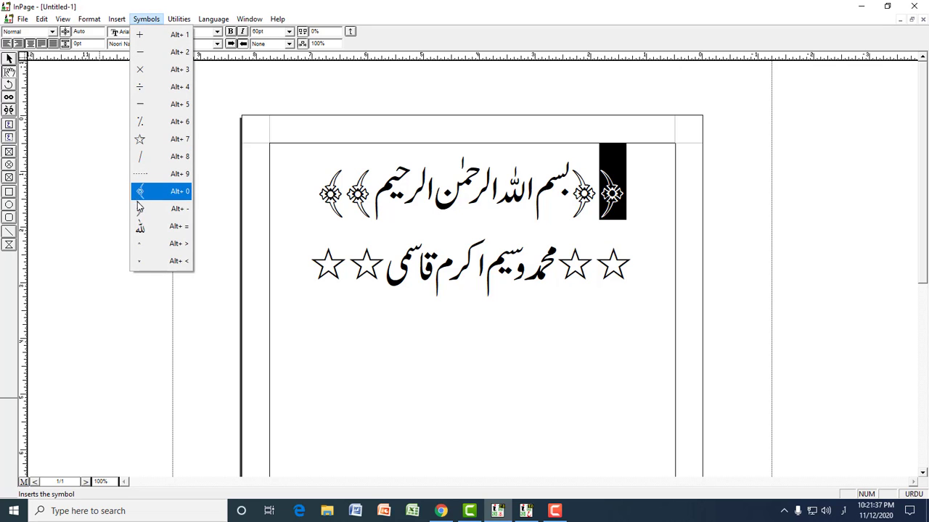
click(616, 261)
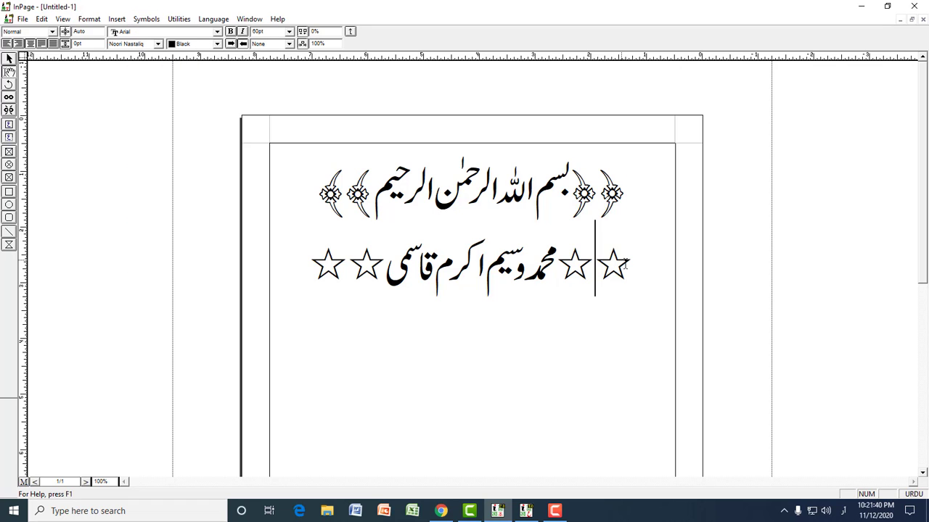
Replace the pair of stars on each side of the name in the second line with a single star symbol
click(632, 264)
drag(632, 264, 558, 266)
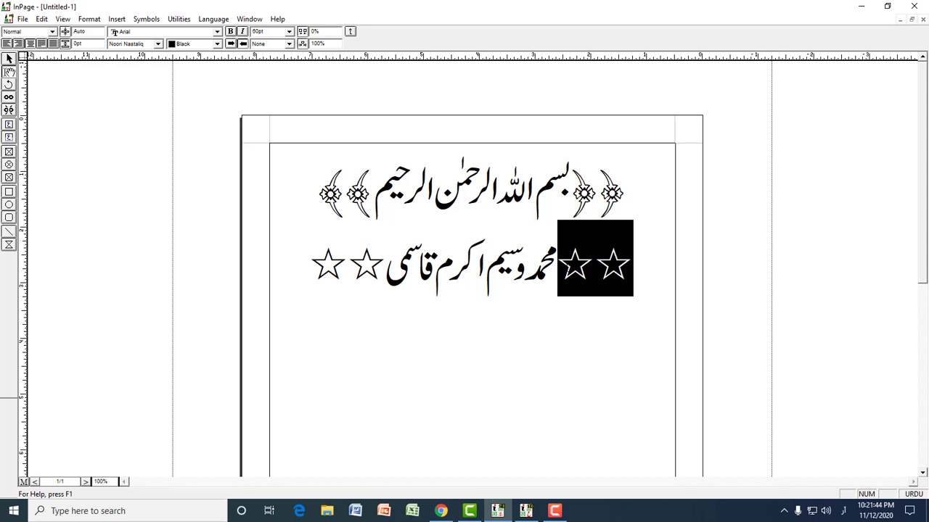
click(146, 19)
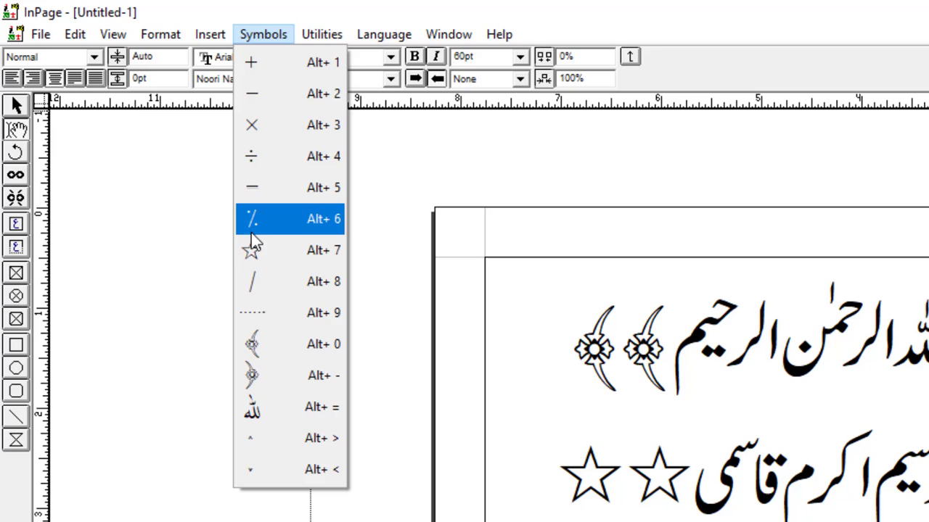
click(261, 250)
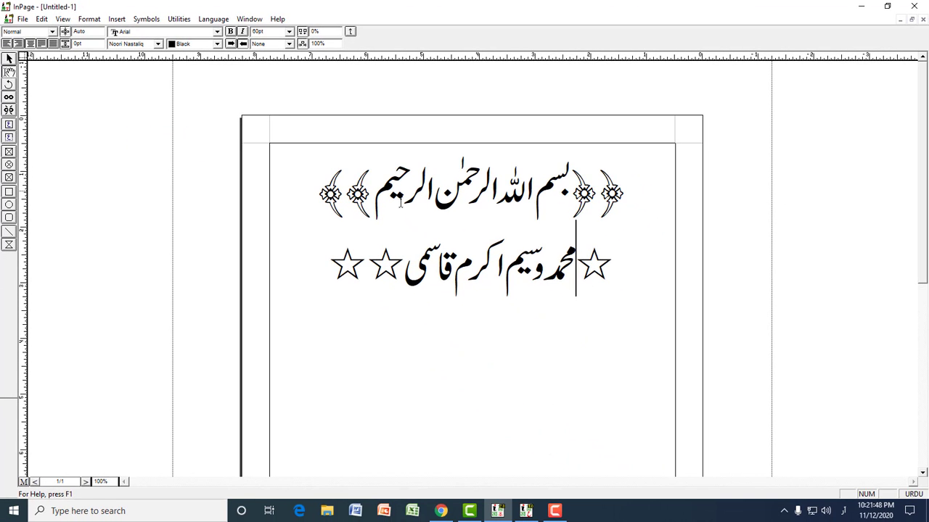
drag(404, 266, 335, 263)
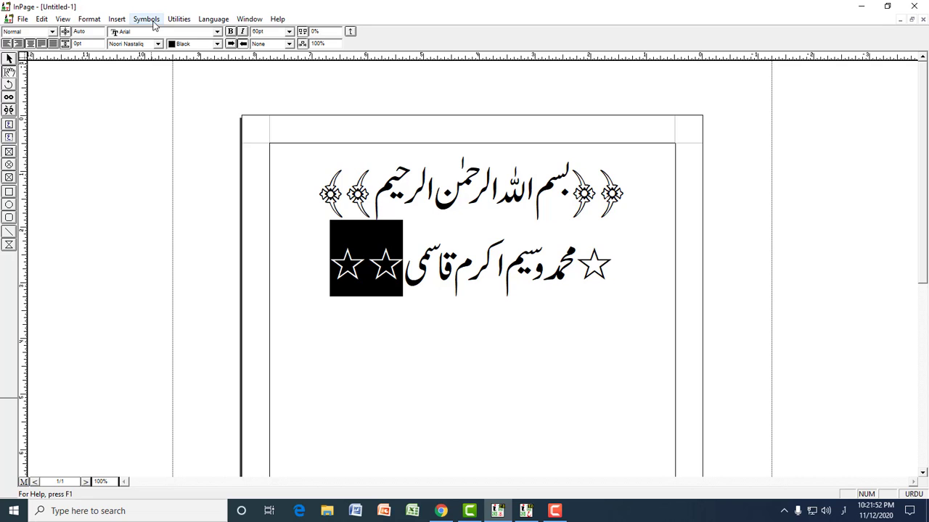
click(147, 20)
click(148, 145)
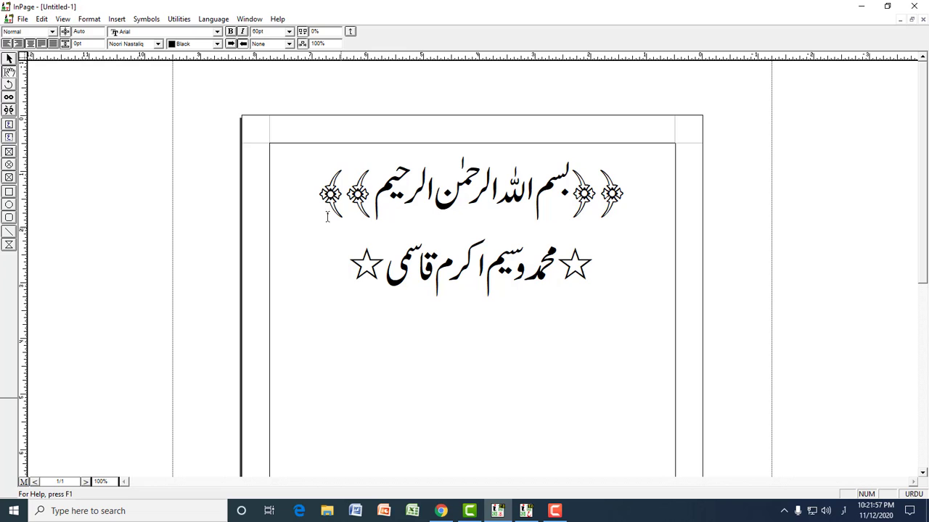
Review the list of insertable symbols, switch to the open Symbols document in the other InPage window and locate its Symbols utility
click(147, 19)
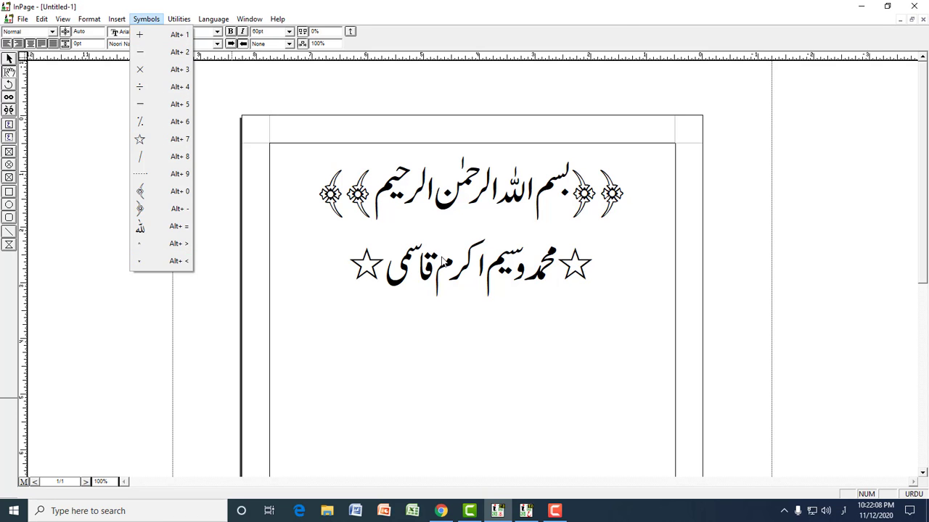
click(267, 279)
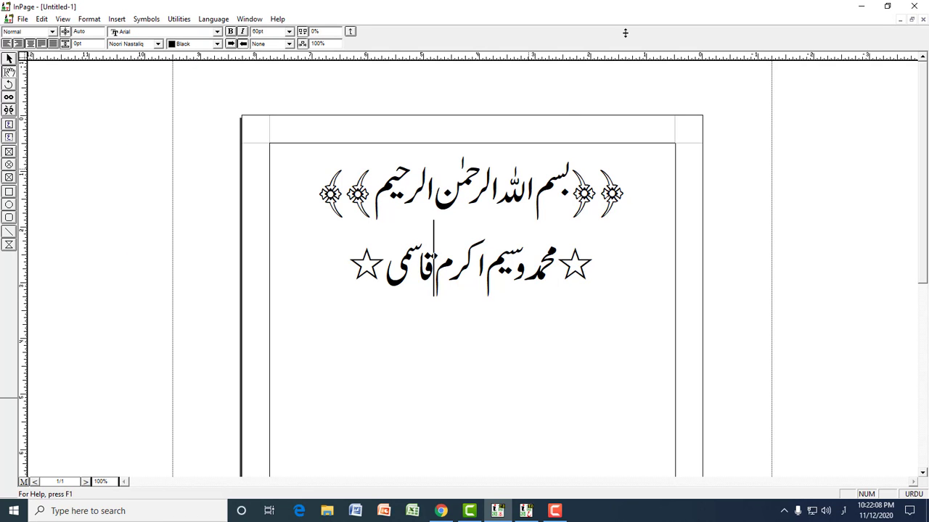
click(526, 511)
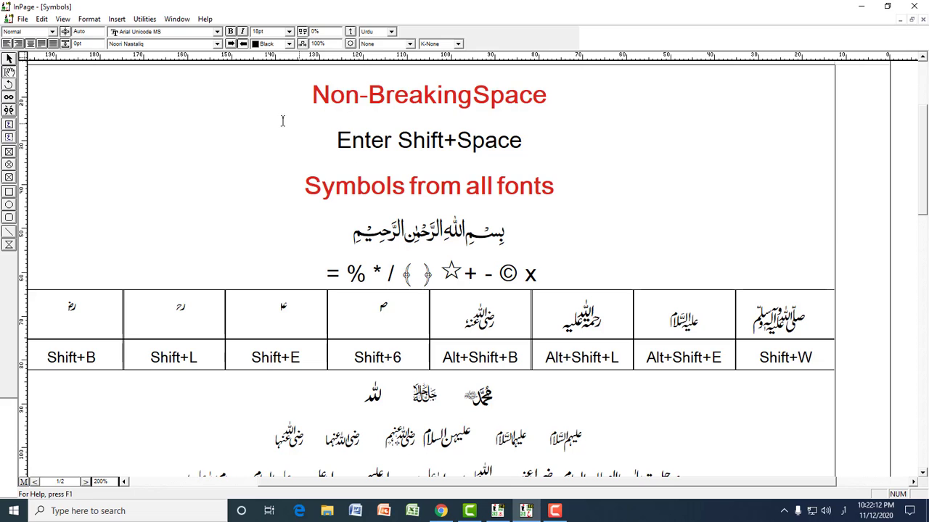
click(143, 20)
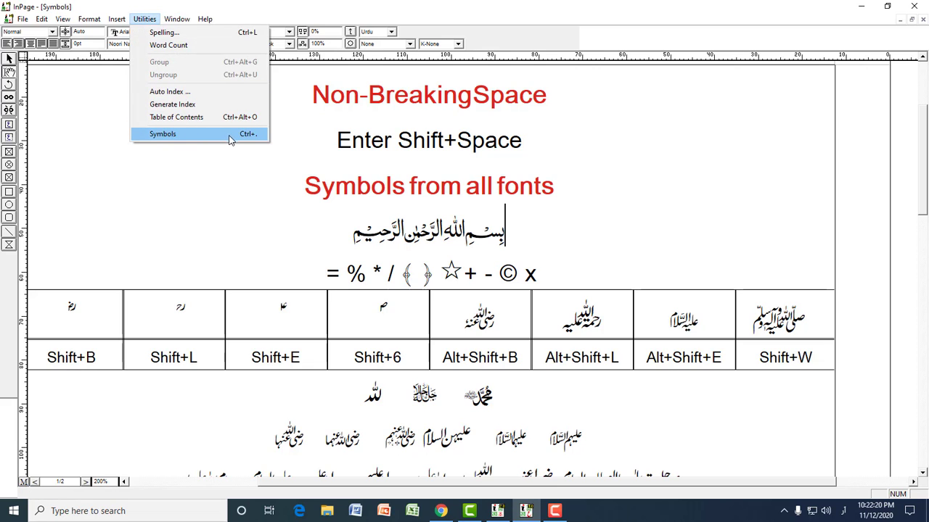
click(549, 135)
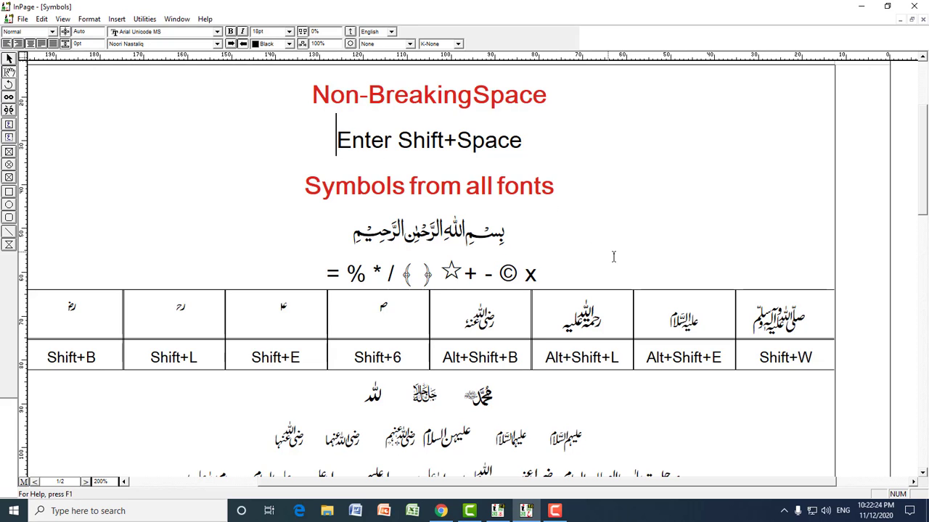
Examine the Bismillah ligature and the table of honorific symbols with their assigned shortcuts in the Symbols document
click(520, 230)
key(shift+End)
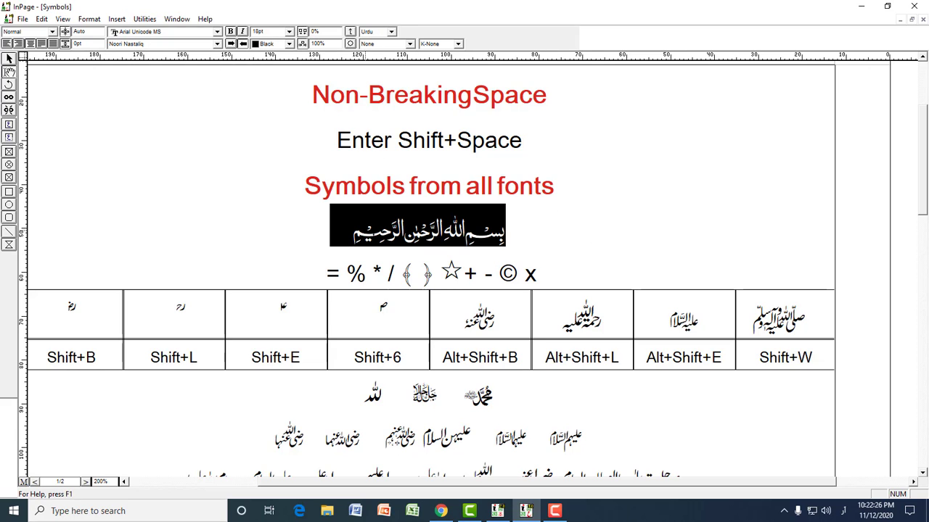
drag(807, 317, 764, 320)
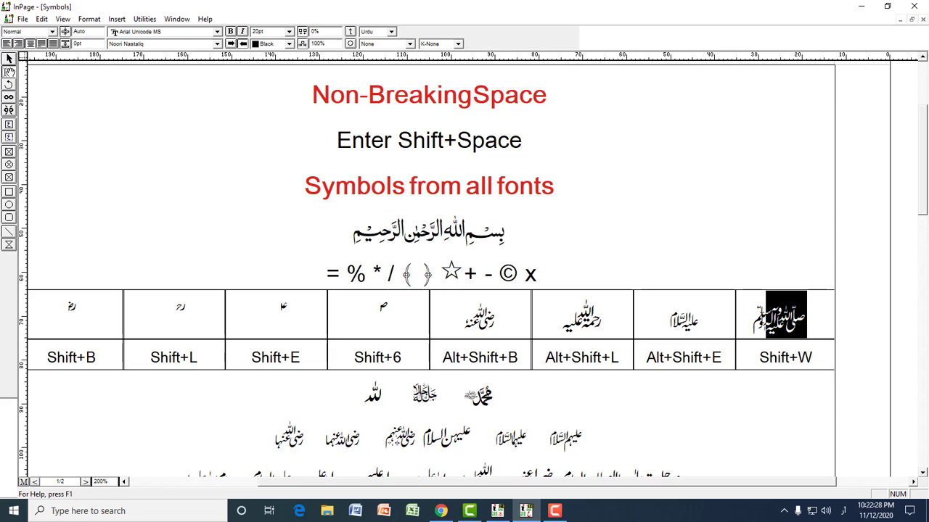
click(695, 321)
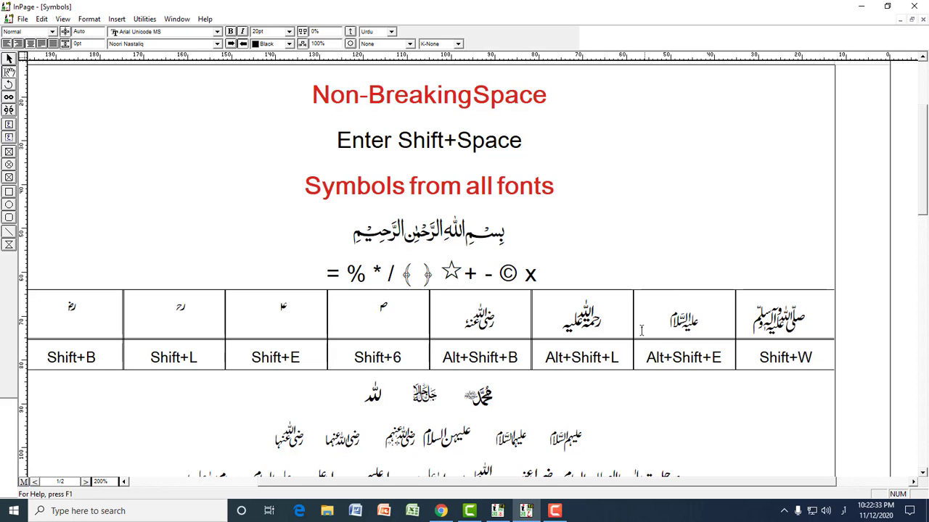
drag(813, 356, 763, 357)
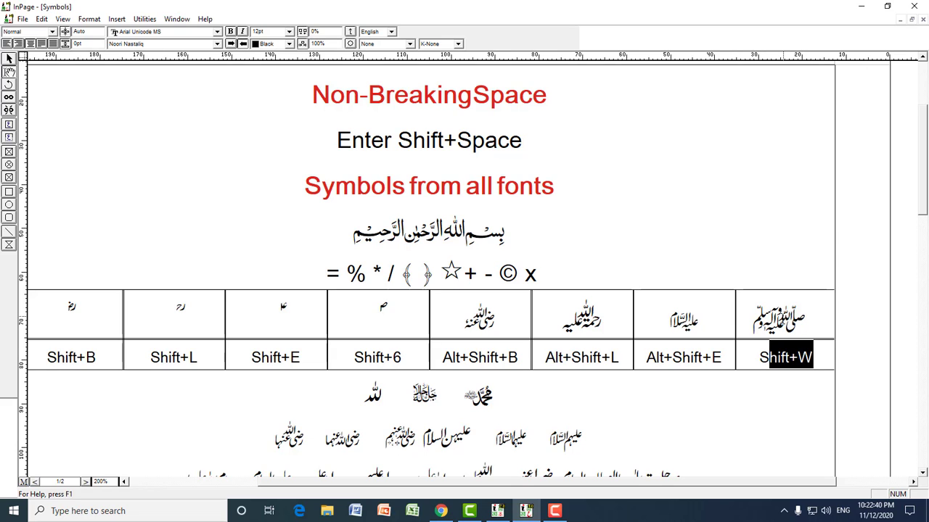
click(765, 318)
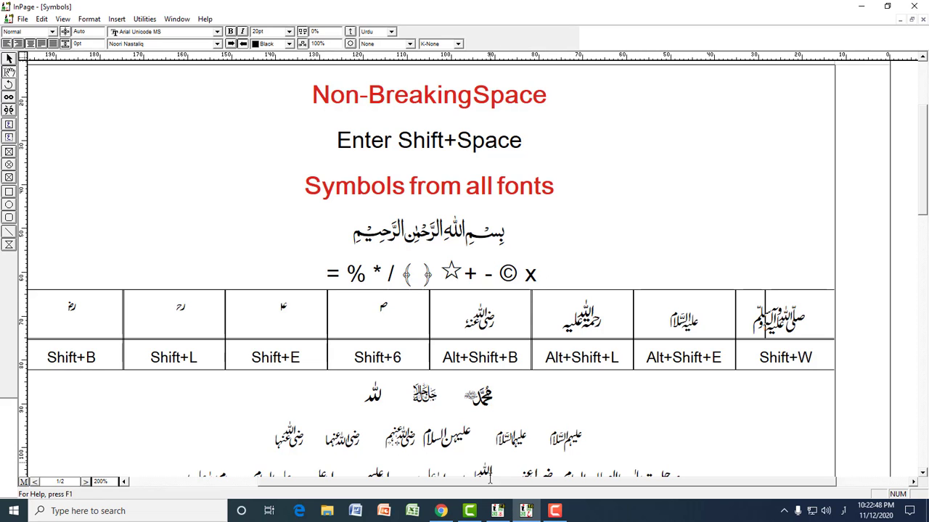
Switch back to the Untitled-1 document in the first InPage window and try to run a spelling check
click(499, 512)
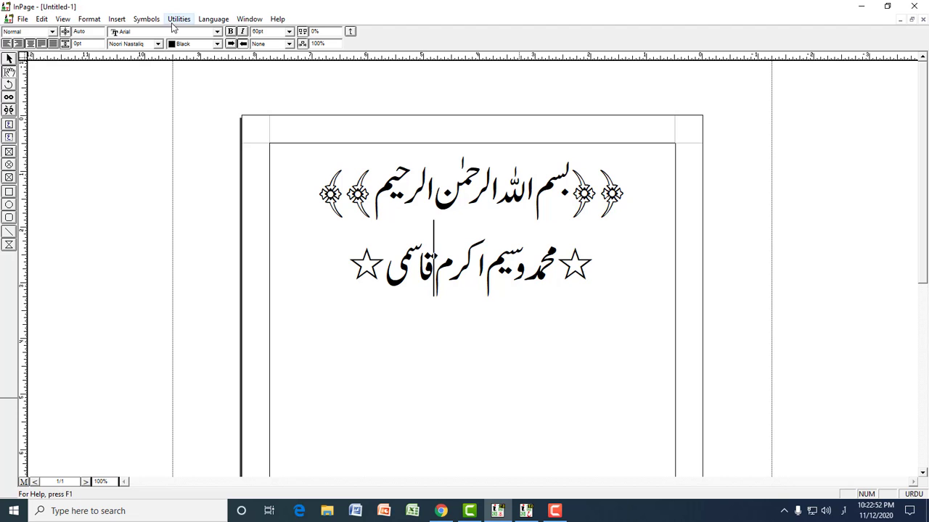
click(177, 19)
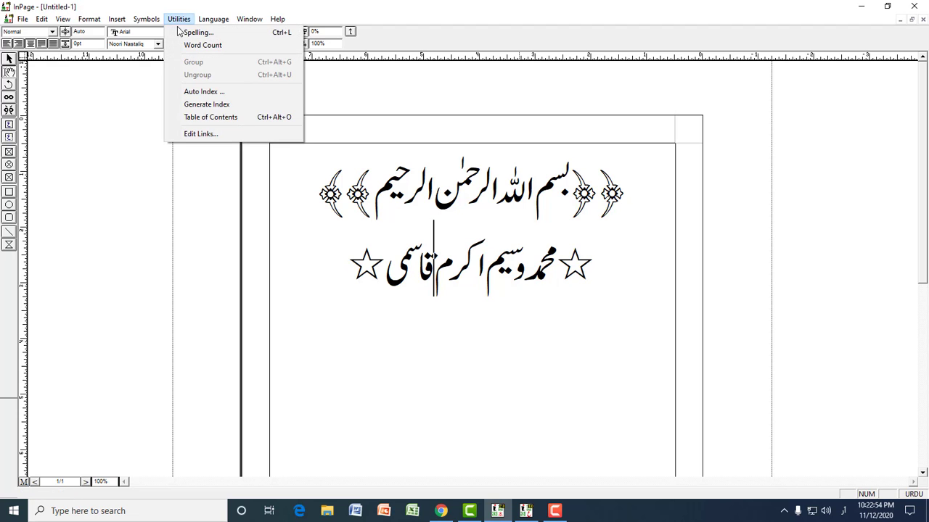
click(185, 33)
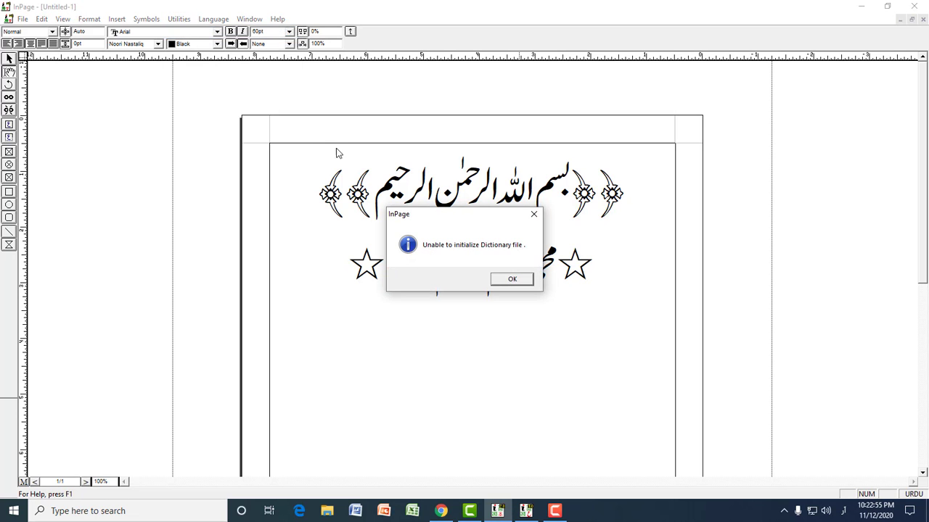
drag(490, 221, 511, 317)
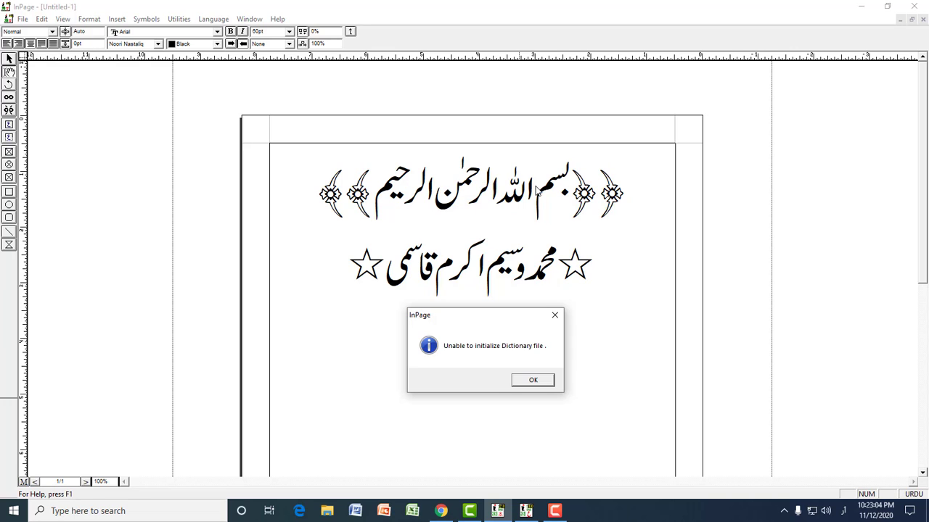
click(555, 317)
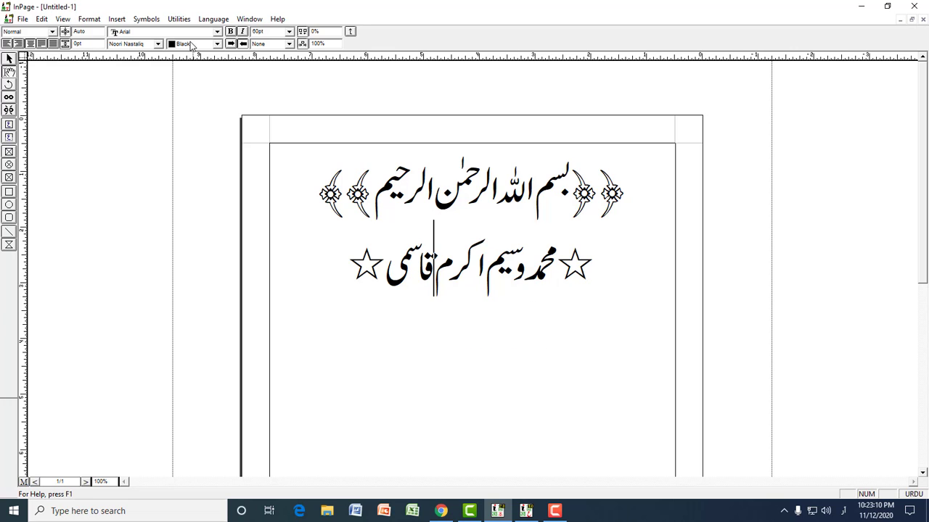
View the document's word count statistics and close the Word Count window
click(181, 22)
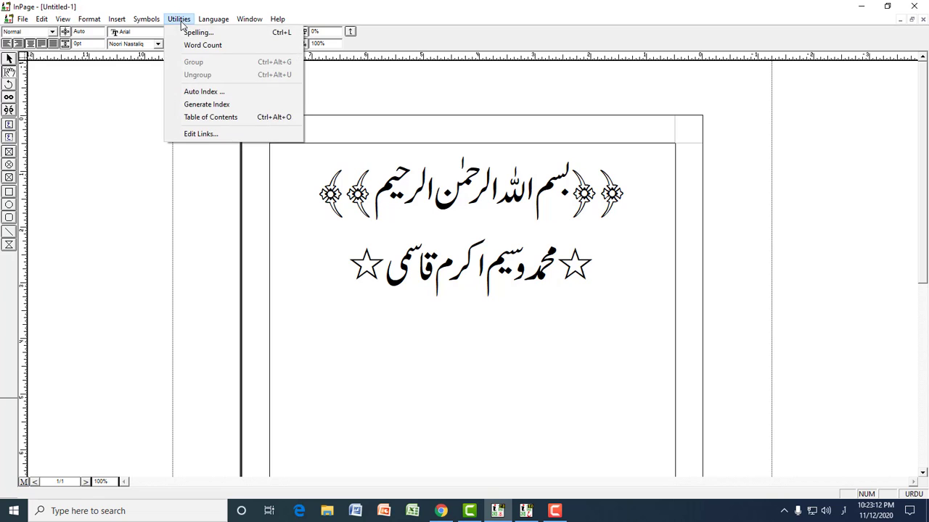
click(211, 47)
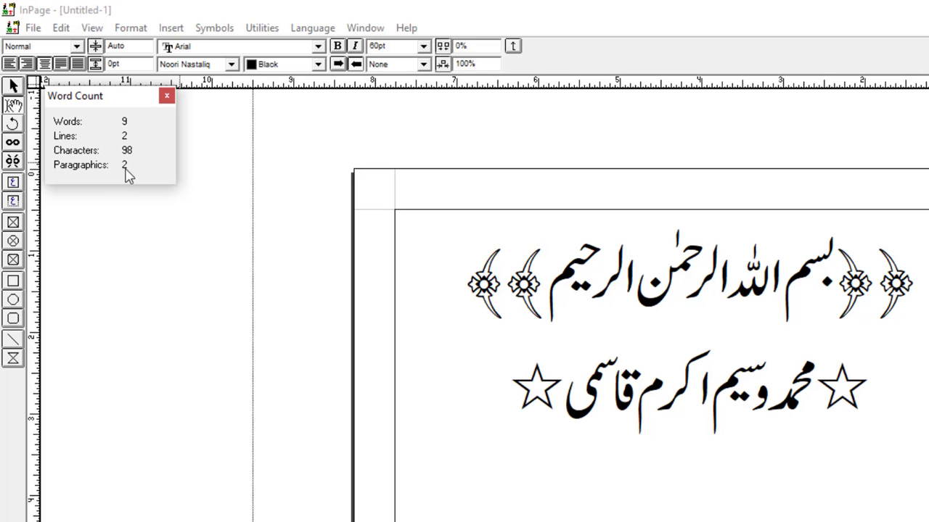
click(166, 95)
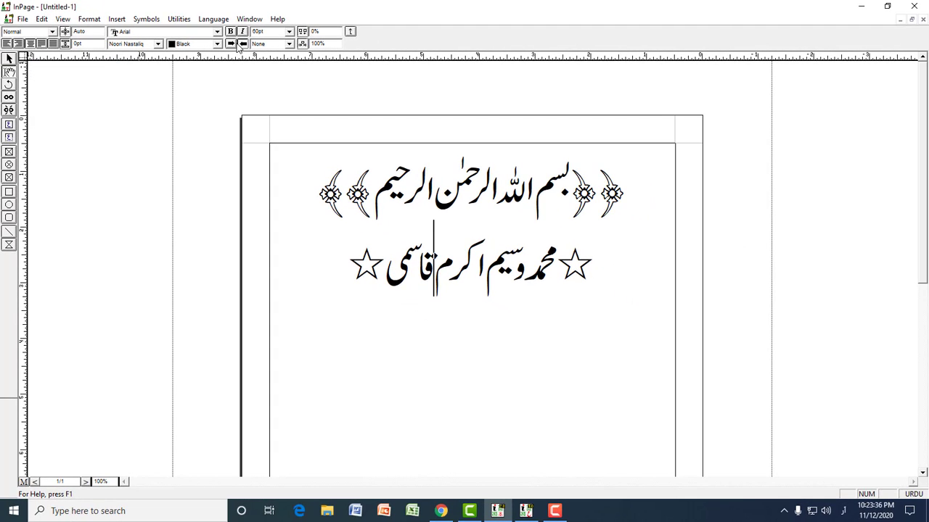
click(180, 19)
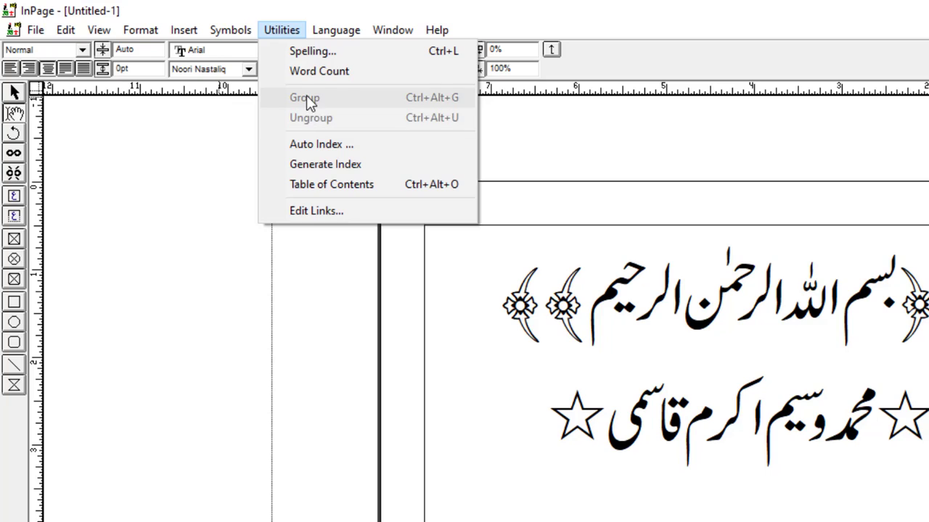
click(561, 521)
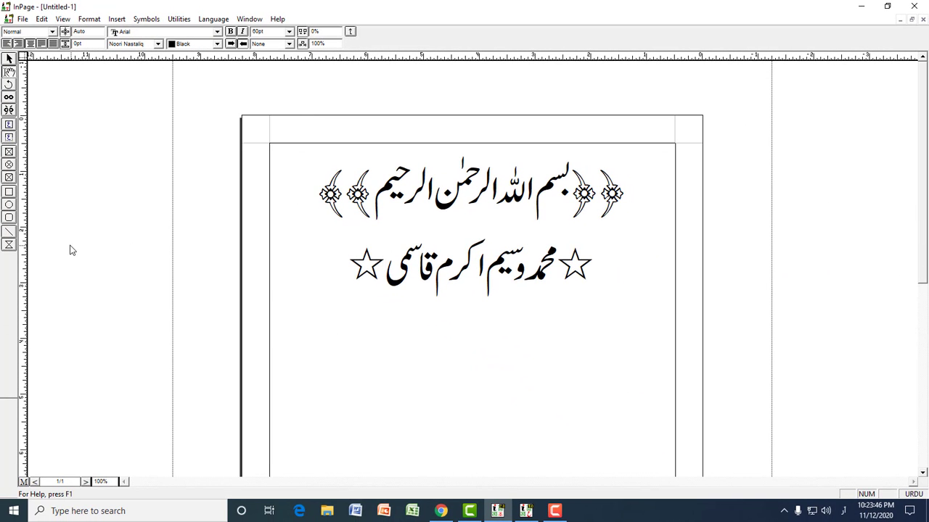
Draw two rectangular picture boxes in the page's lower half, about 2.56 by 2.08 inches and, directly below, about 2.72 by 2.13 inches
drag(925, 255, 925, 441)
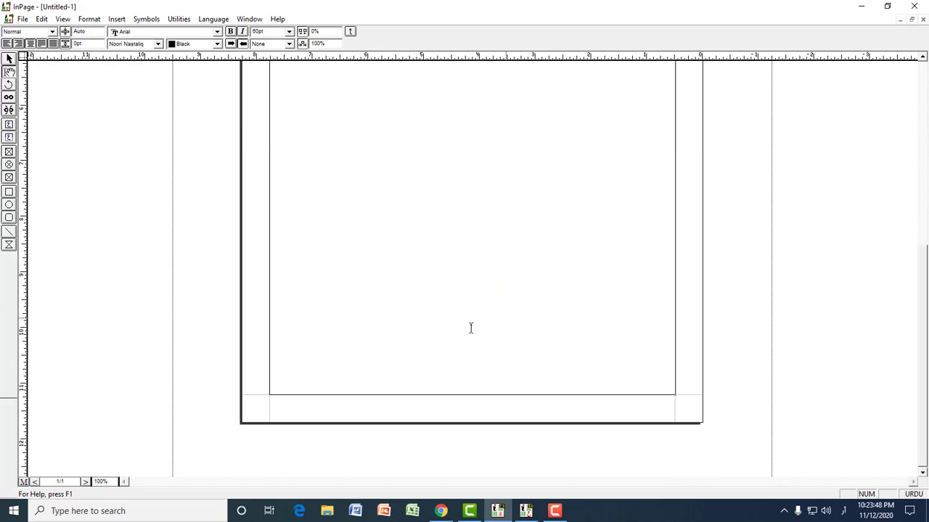
click(9, 152)
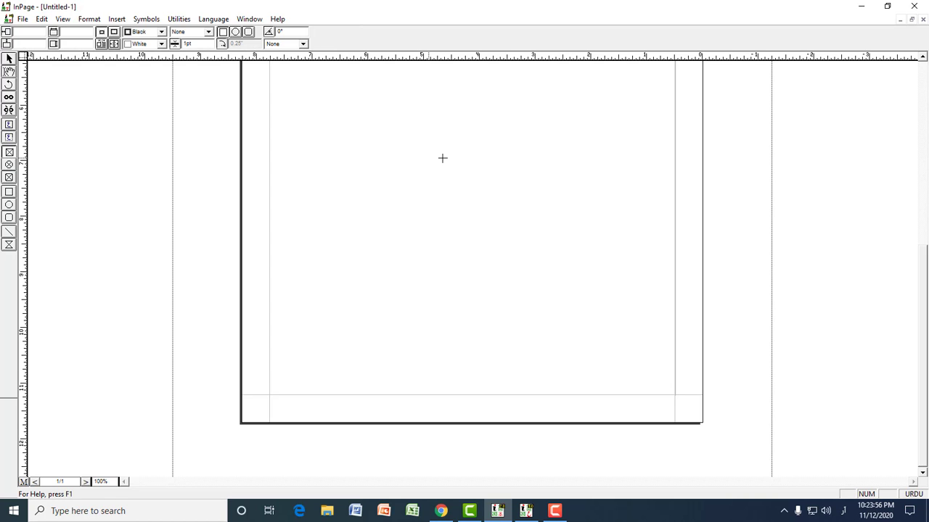
drag(370, 144, 514, 260)
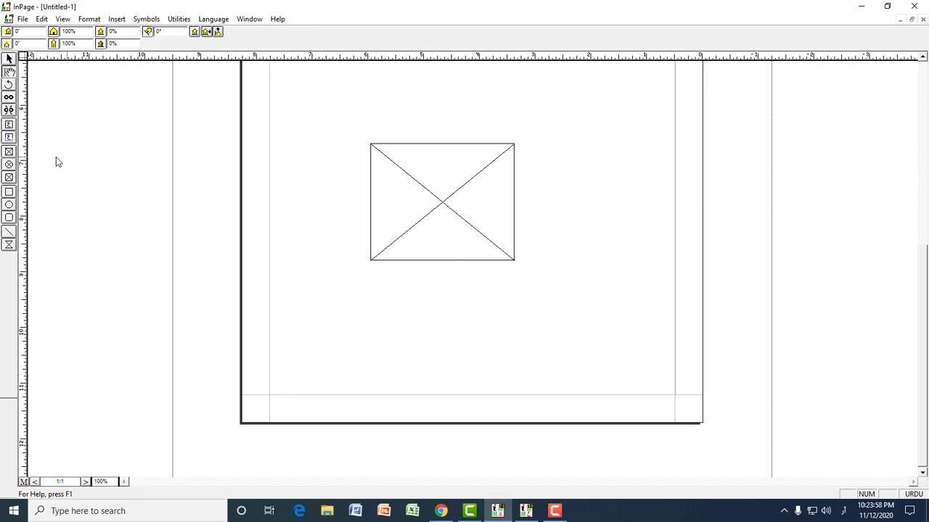
click(9, 151)
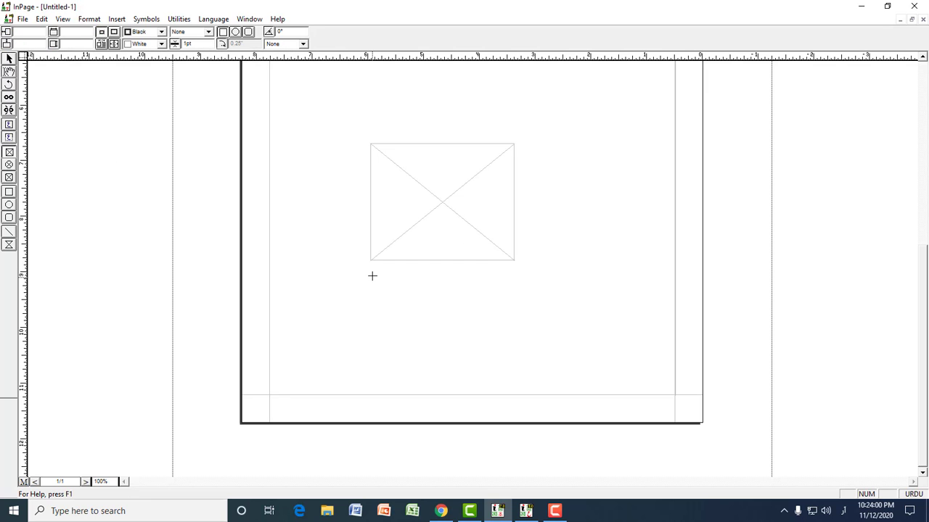
drag(368, 269, 520, 388)
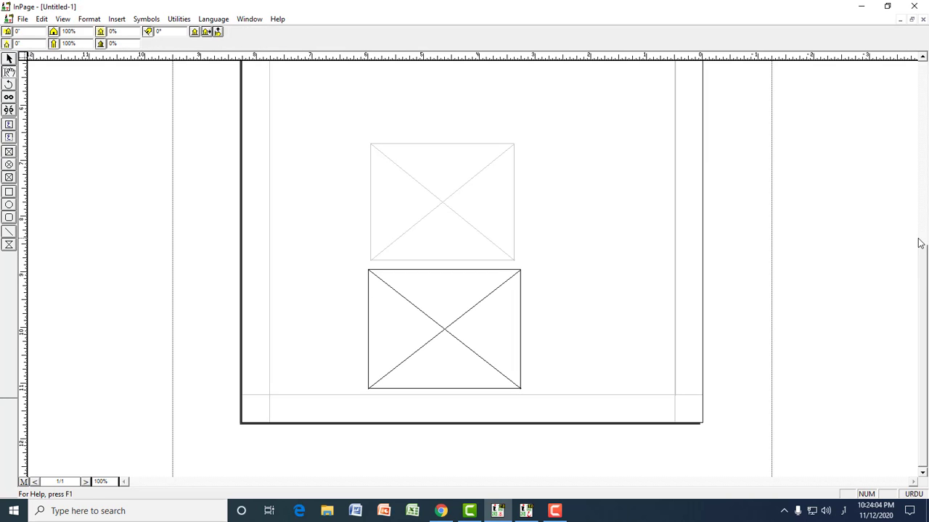
Select the upper and lower picture boxes in turn to check that each is a separate object
click(9, 58)
click(426, 168)
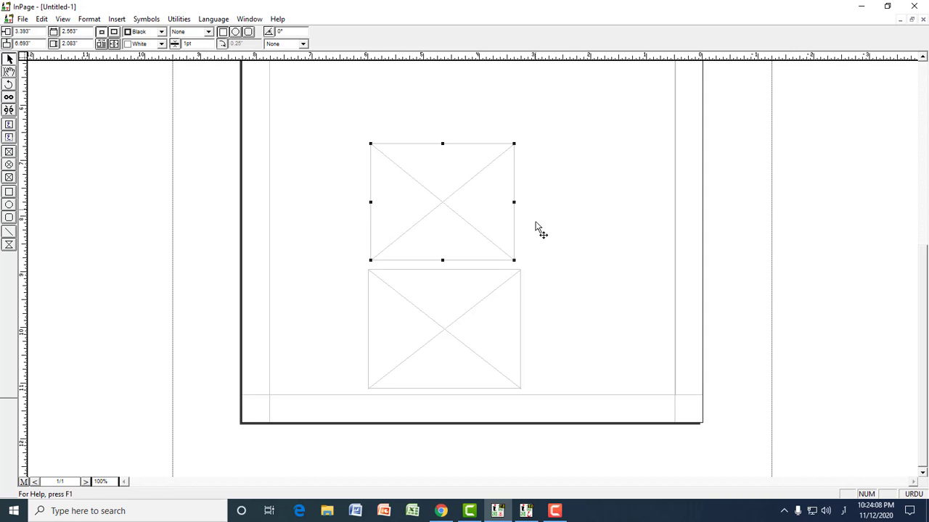
click(398, 334)
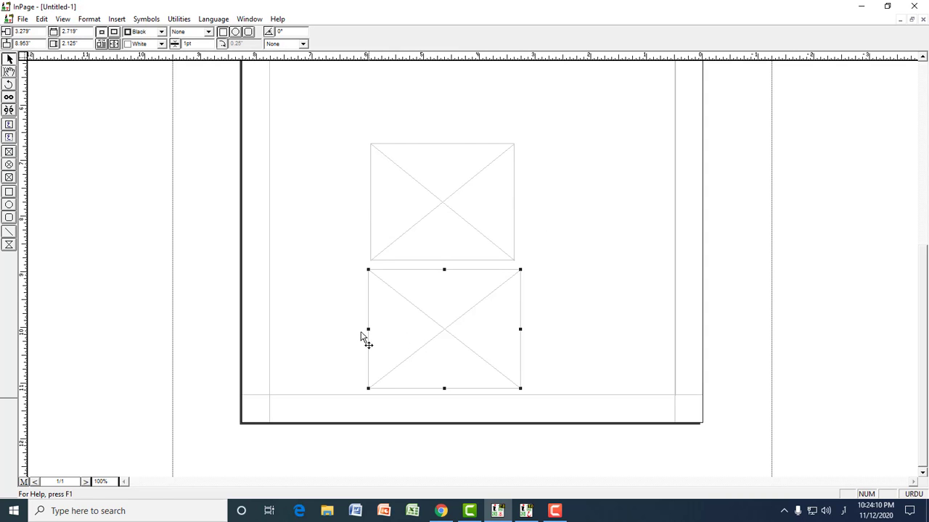
click(435, 222)
click(430, 332)
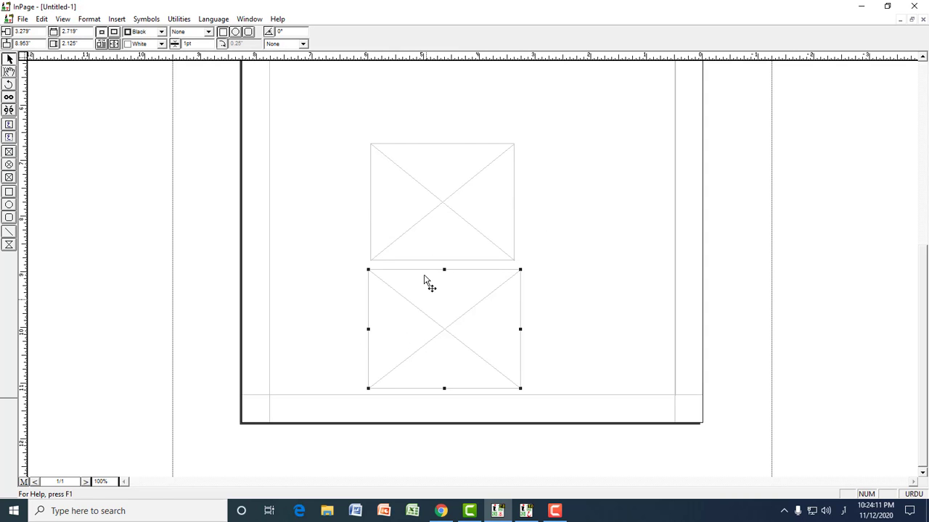
click(385, 309)
click(299, 110)
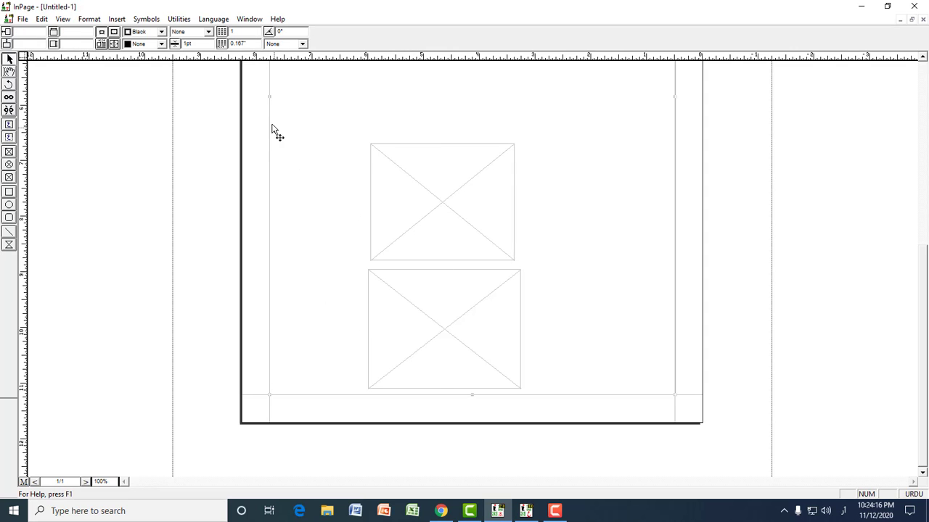
Select both picture boxes together and group them
drag(262, 112, 342, 248)
drag(256, 116, 554, 420)
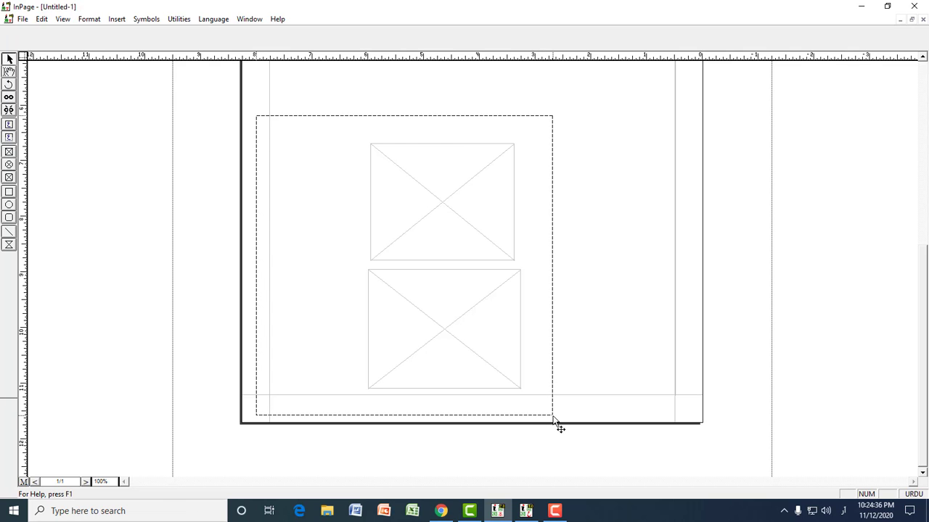
drag(553, 420, 553, 420)
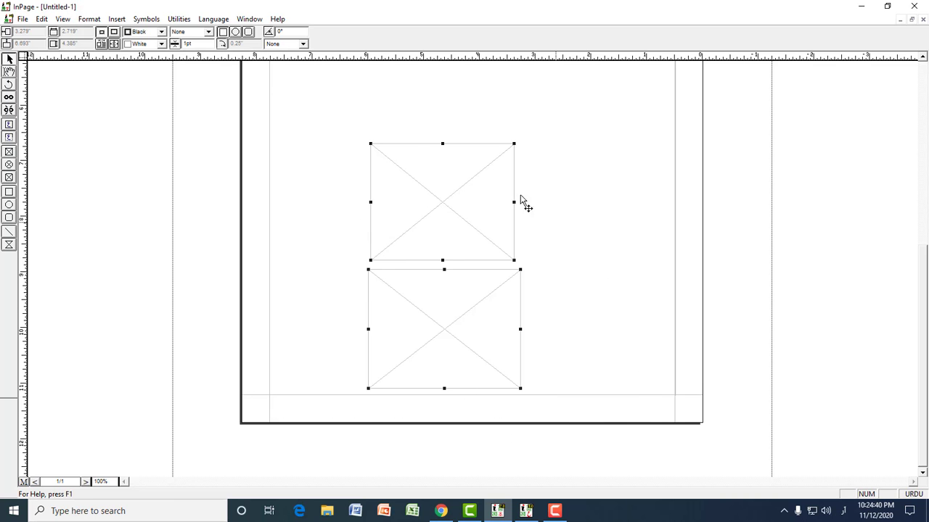
click(178, 20)
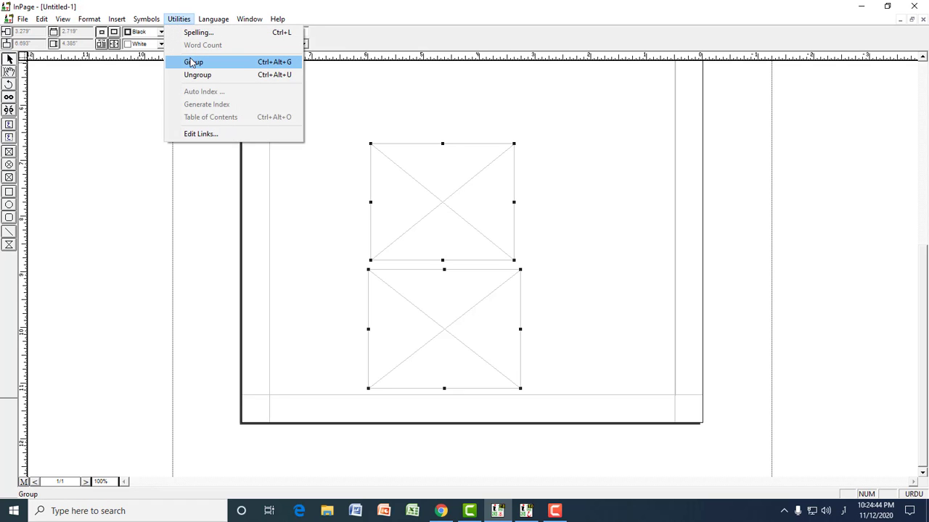
click(216, 64)
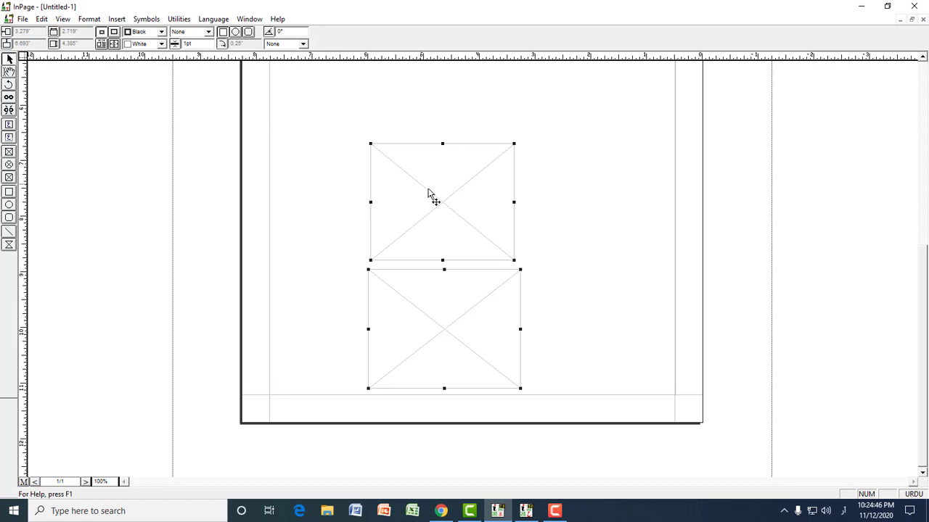
Move the grouped picture boxes together against the page's right margin, to about X 0.5 and Y 6.81 inches
drag(428, 197, 435, 231)
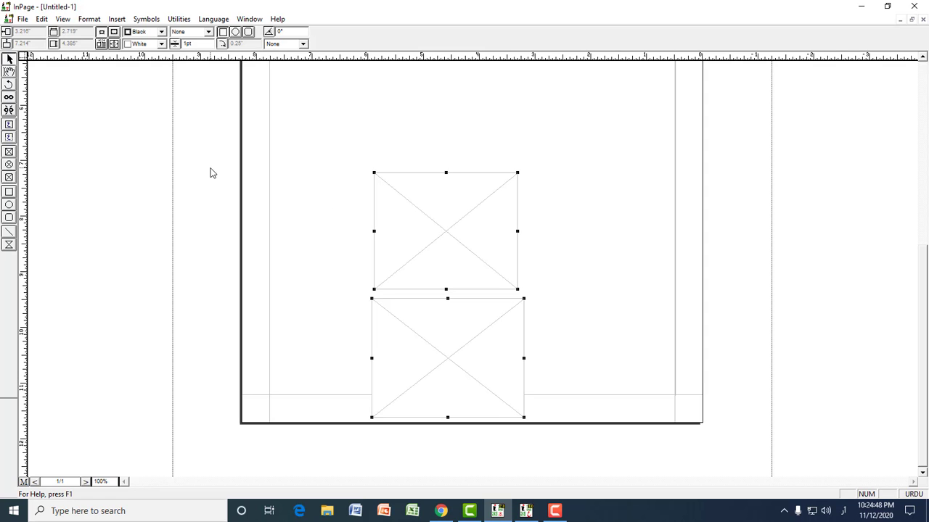
click(213, 176)
click(418, 231)
drag(408, 247, 553, 231)
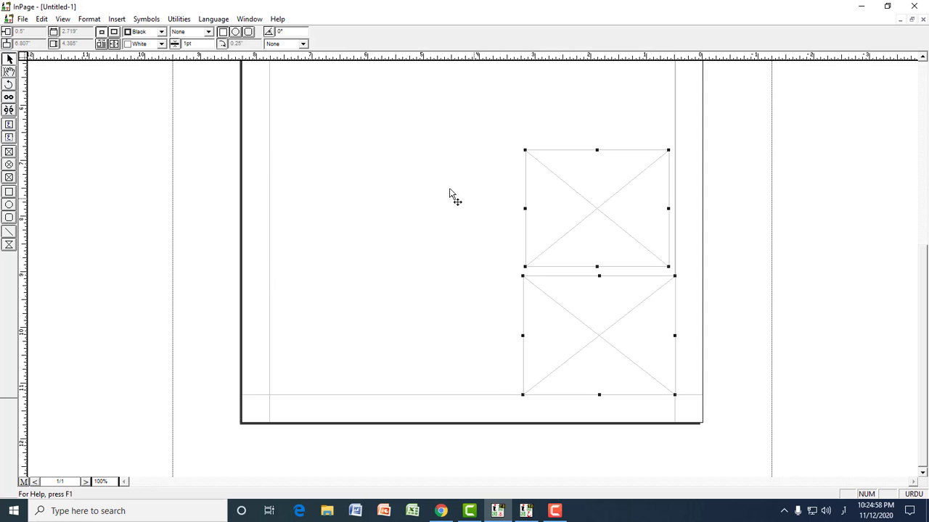
Ungroup the picture boxes and move only the lower one toward the page's left margin, to about X 4.16 and Y 9.07 inches
click(181, 21)
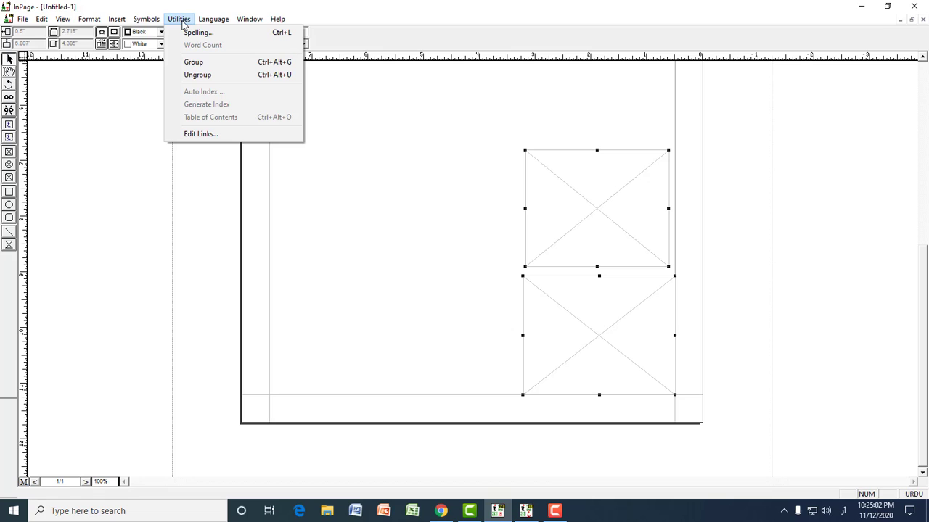
click(198, 75)
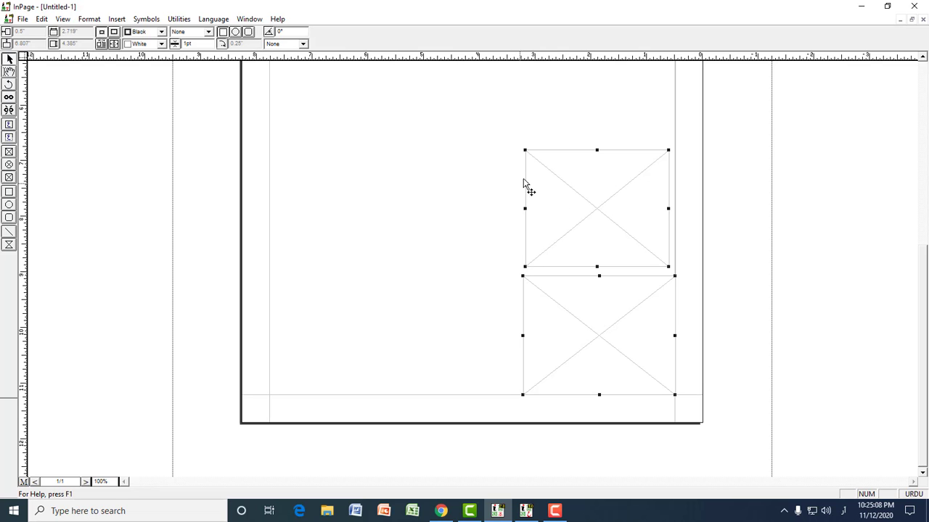
click(745, 196)
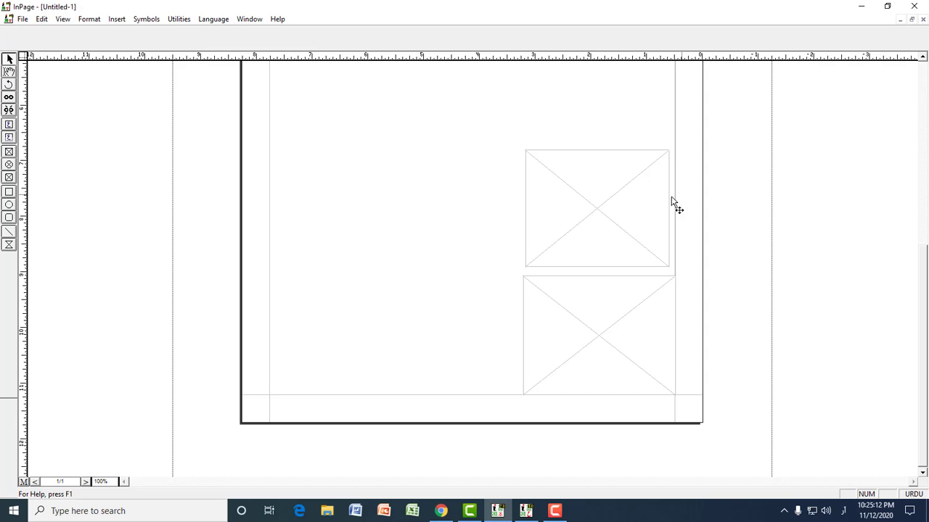
click(642, 206)
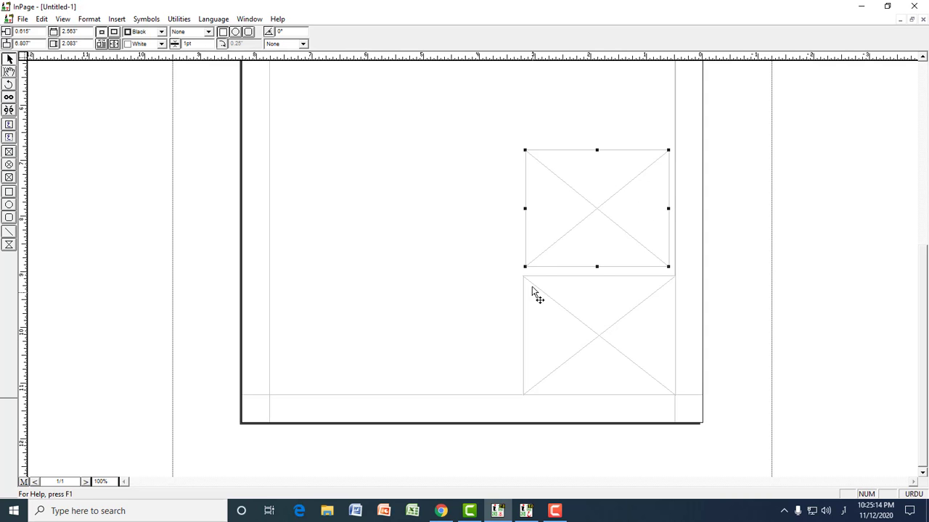
click(578, 338)
drag(572, 338, 369, 343)
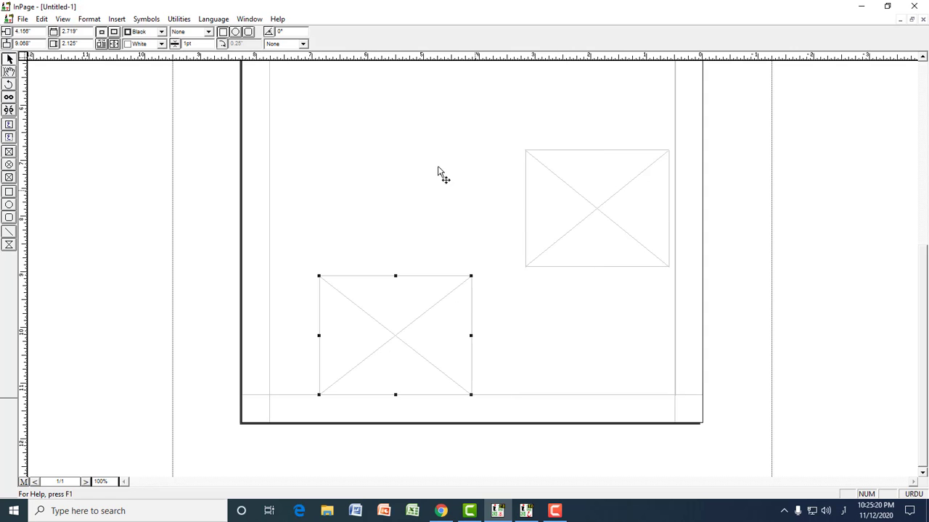
Switch the typing language to English and back to Urdu using the language indicator
click(178, 20)
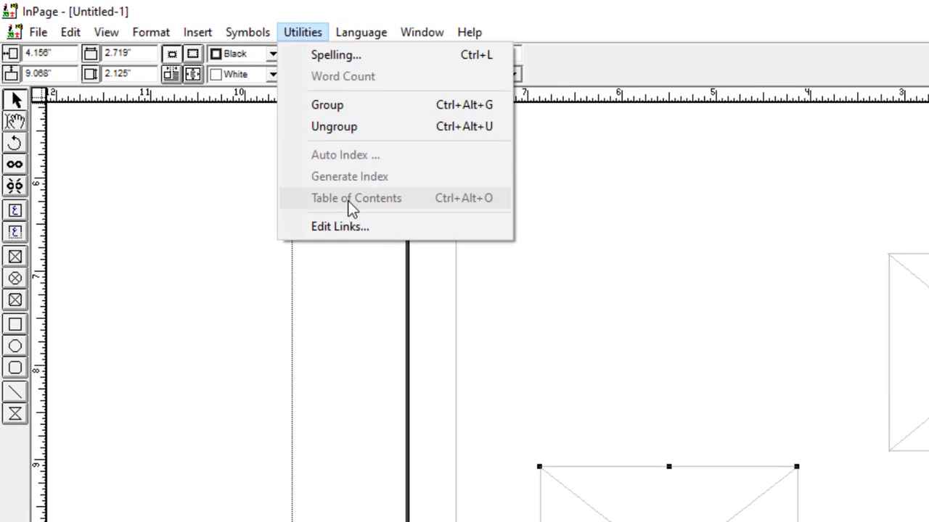
mouse_move(361, 37)
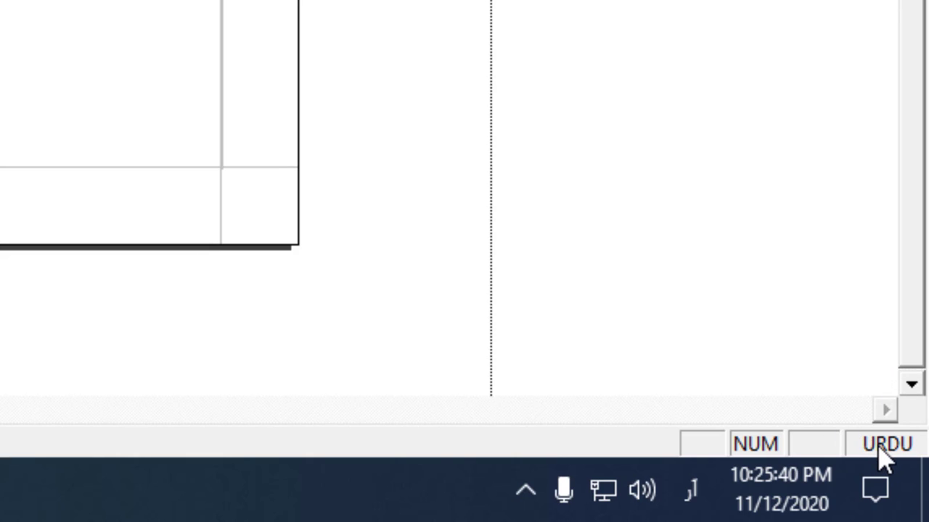
click(875, 459)
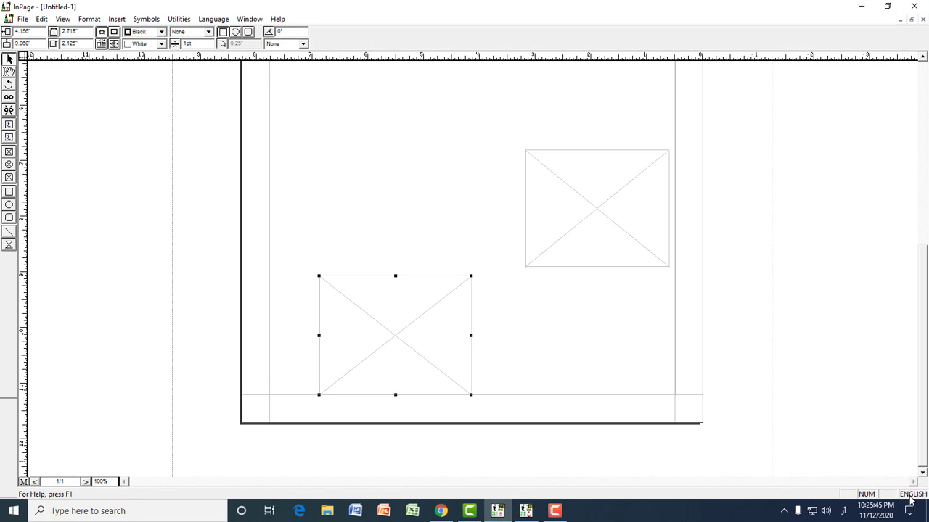
click(909, 497)
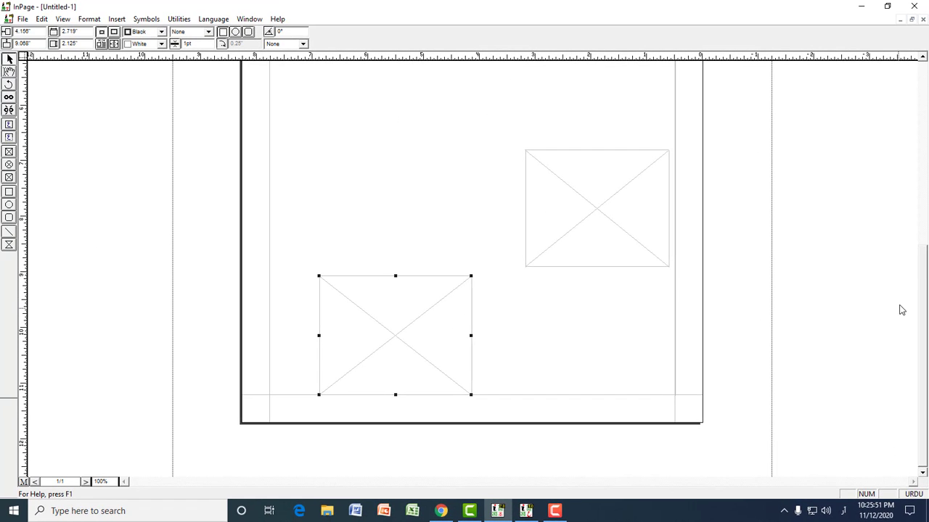
Change the typing language to English and return it to Urdu with the Toggle Language command
drag(920, 266, 922, 163)
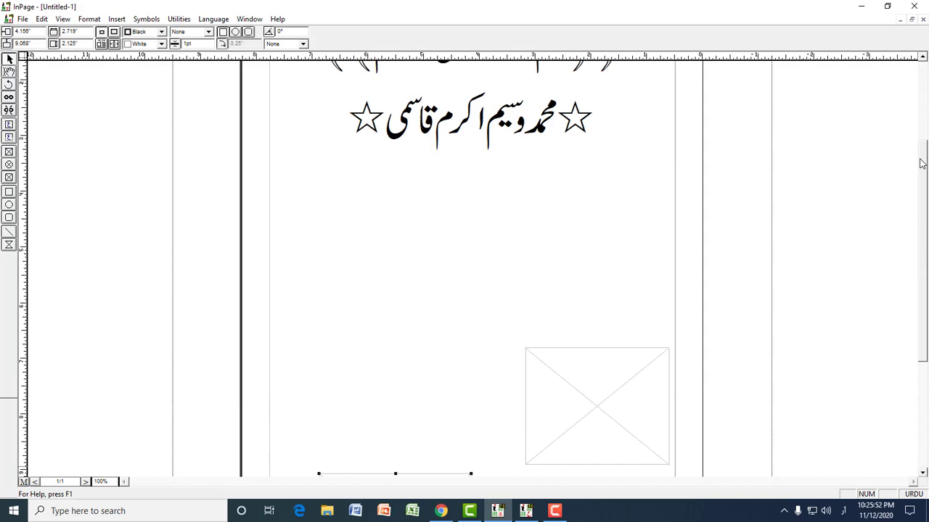
click(212, 20)
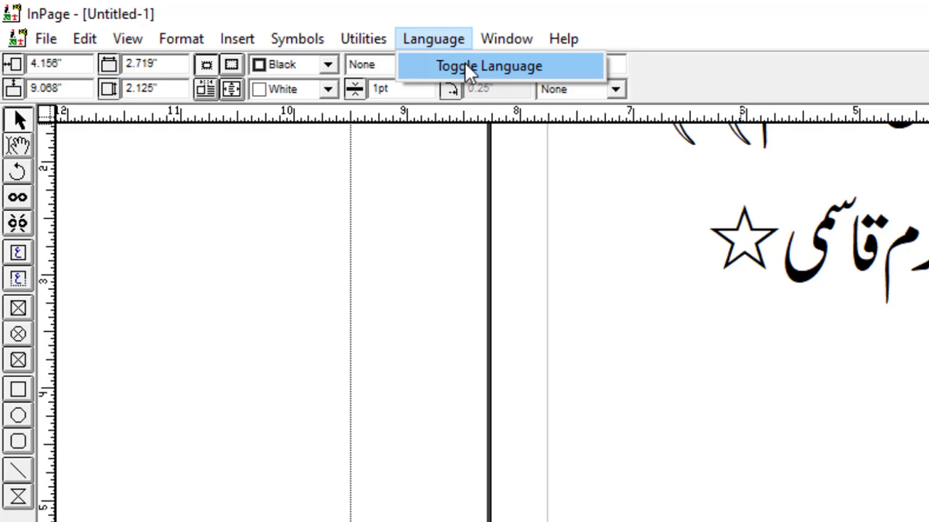
click(465, 64)
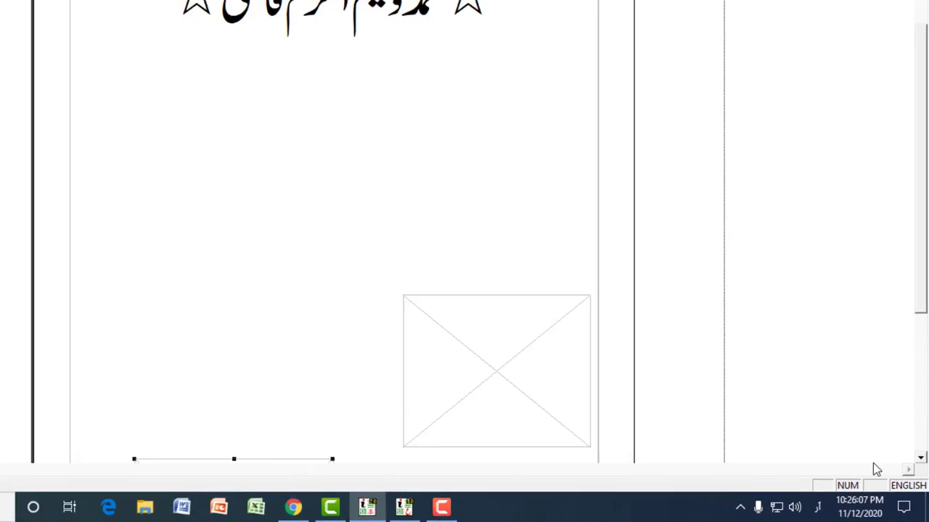
click(213, 19)
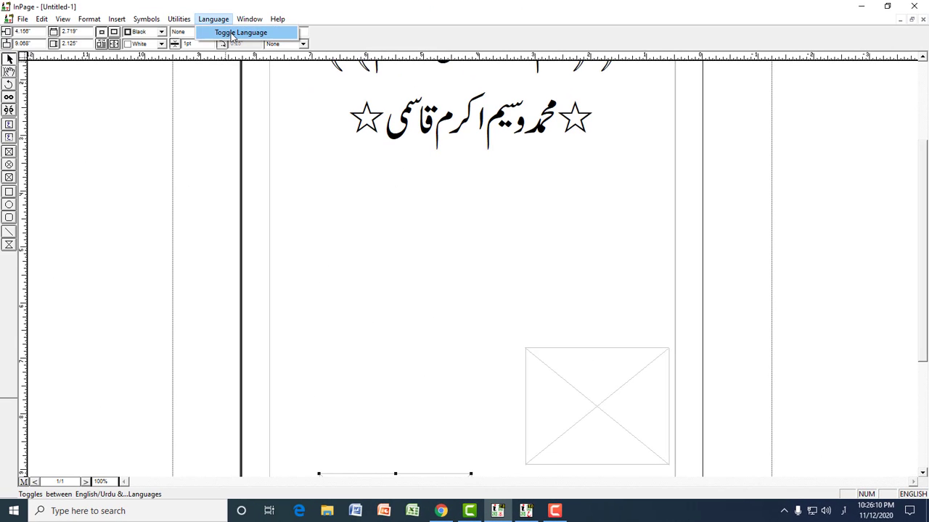
click(234, 33)
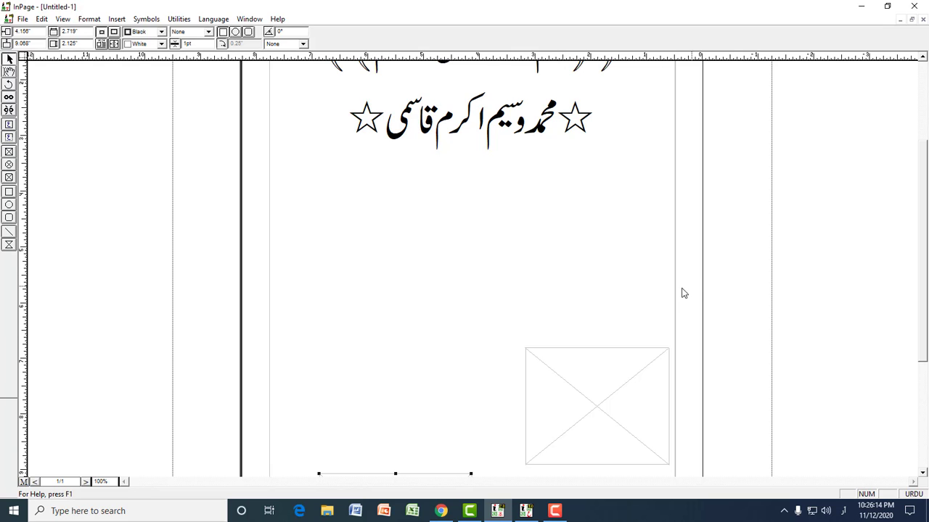
Place the text cursor at the start of the second Urdu line and toggle the typing language twice
double_click(570, 182)
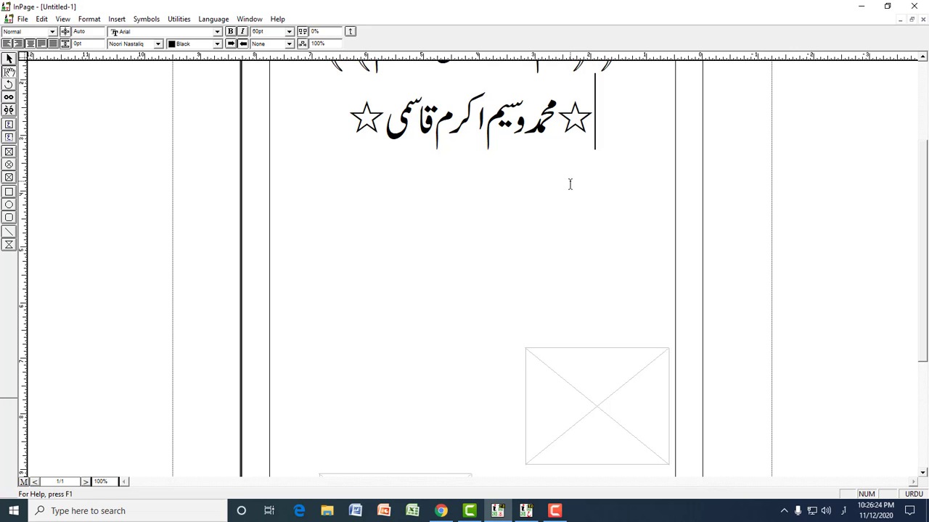
key(ctrl+space)
key(ctrl+space)
scroll(922, 243, up, 3)
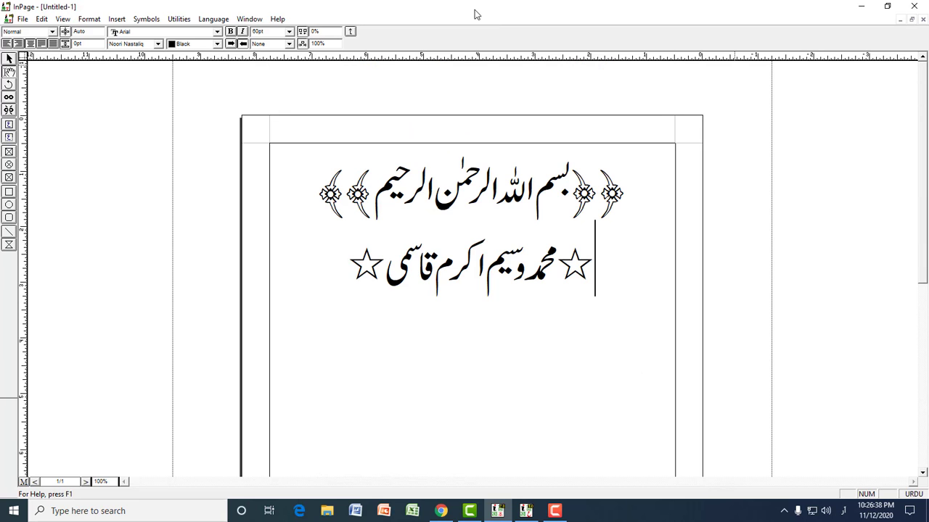
click(243, 20)
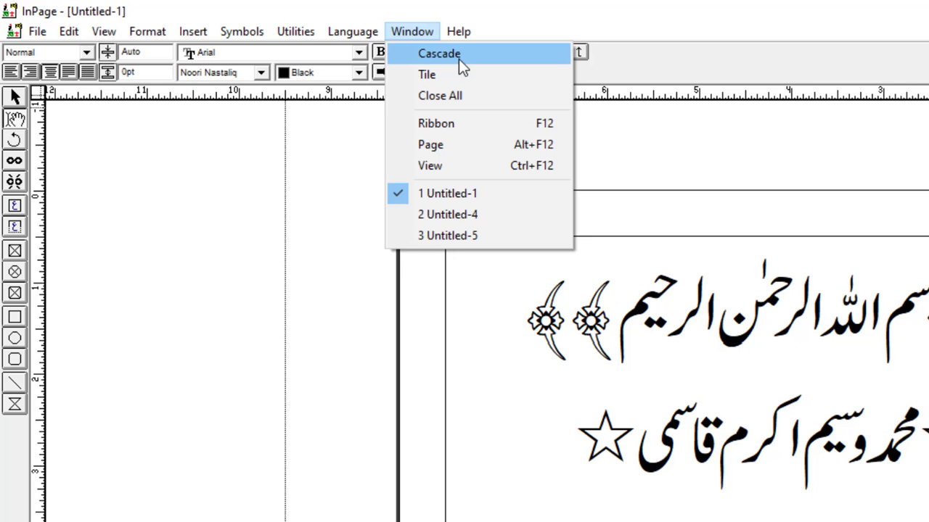
key(Escape)
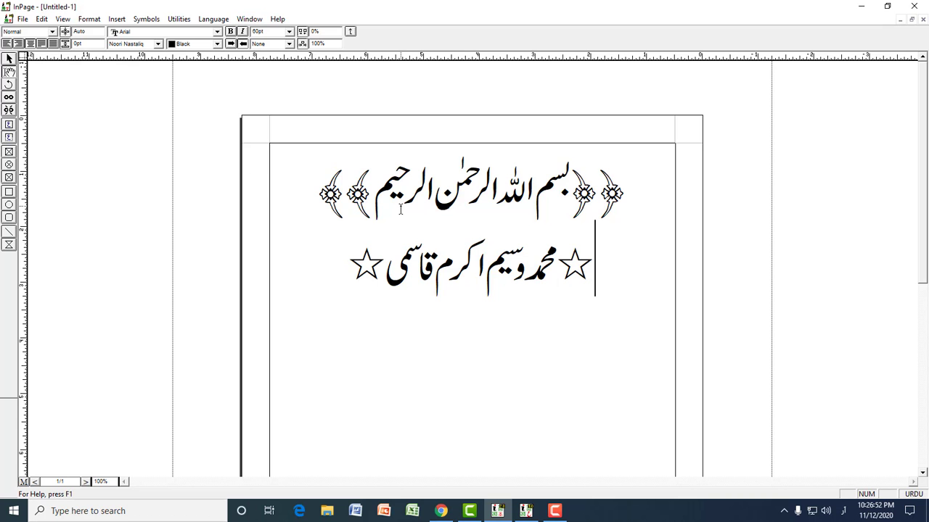
Create two new blank documents with default settings and cascade all open document windows
key(ctrl+n)
key(Return)
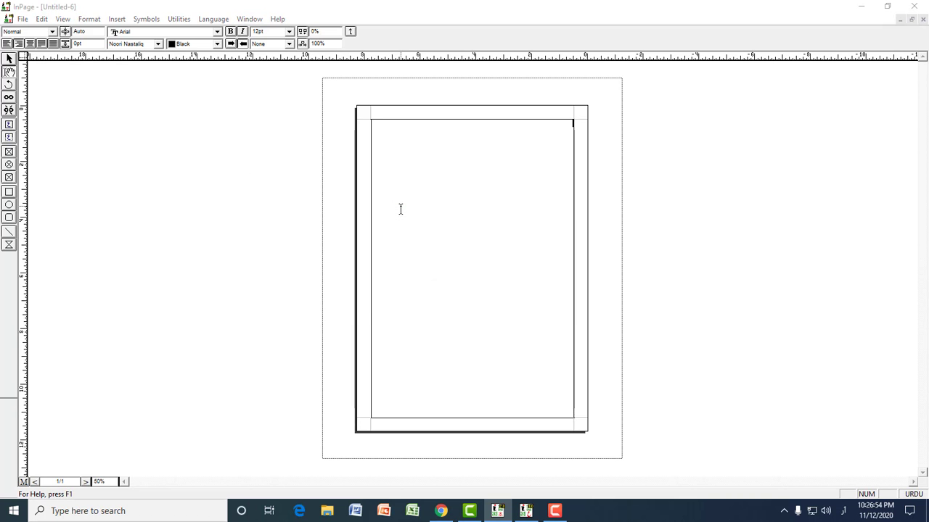
key(ctrl+n)
key(Return)
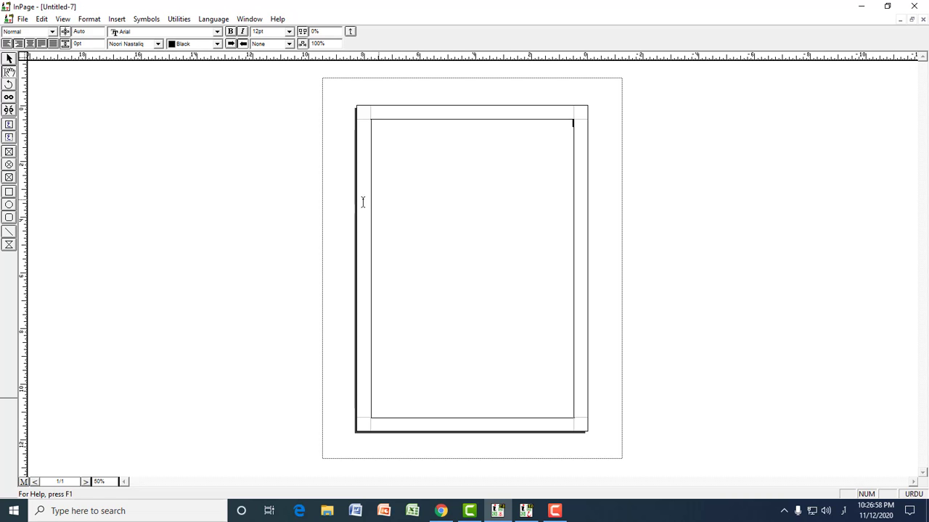
click(244, 21)
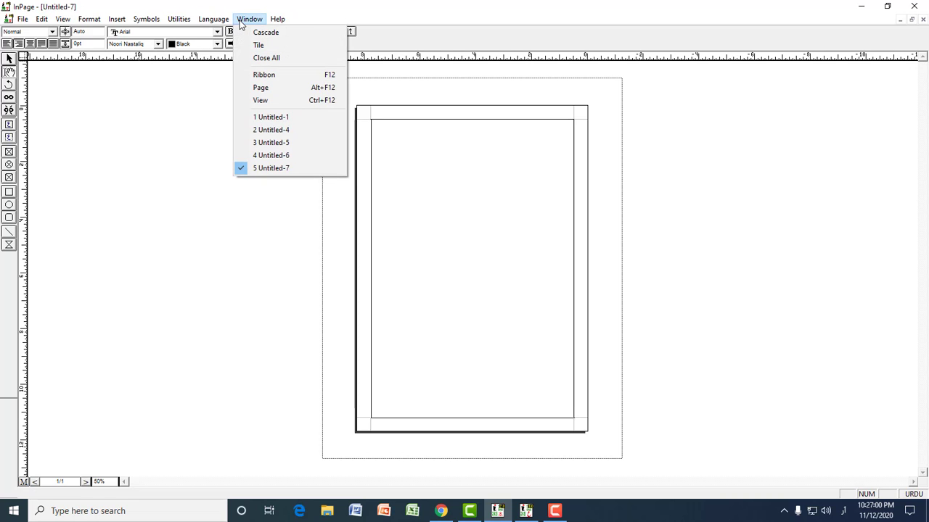
click(250, 33)
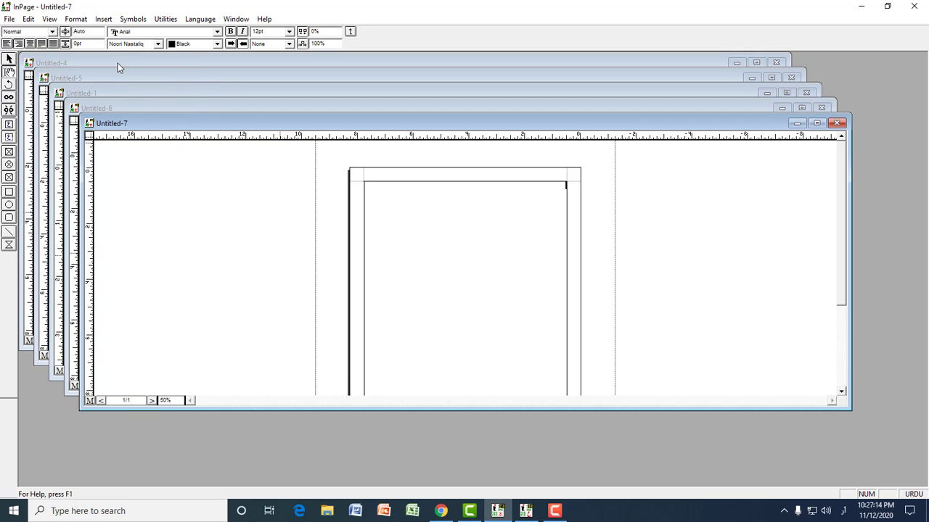
Close the cascaded windows Untitled-7, Untitled-6, Untitled-5 and Untitled-4, and maximize Untitled-1
click(837, 123)
click(822, 108)
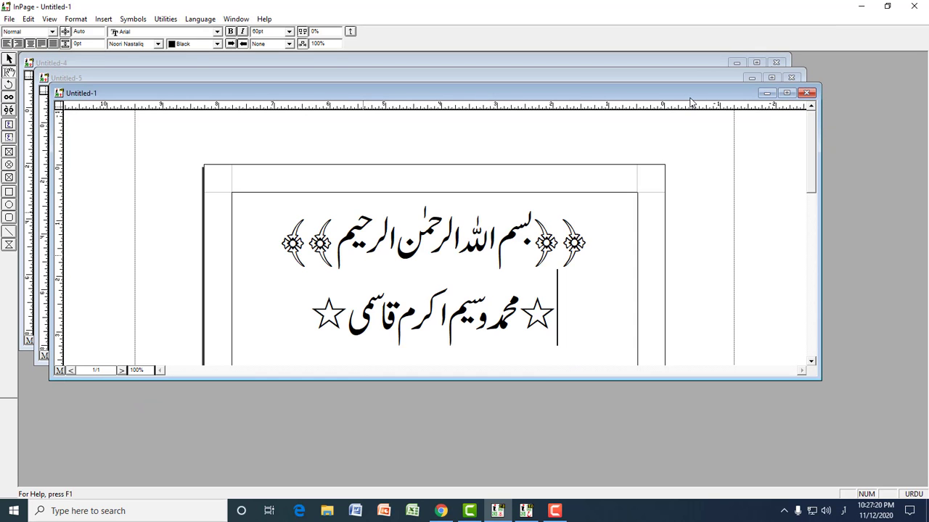
click(586, 75)
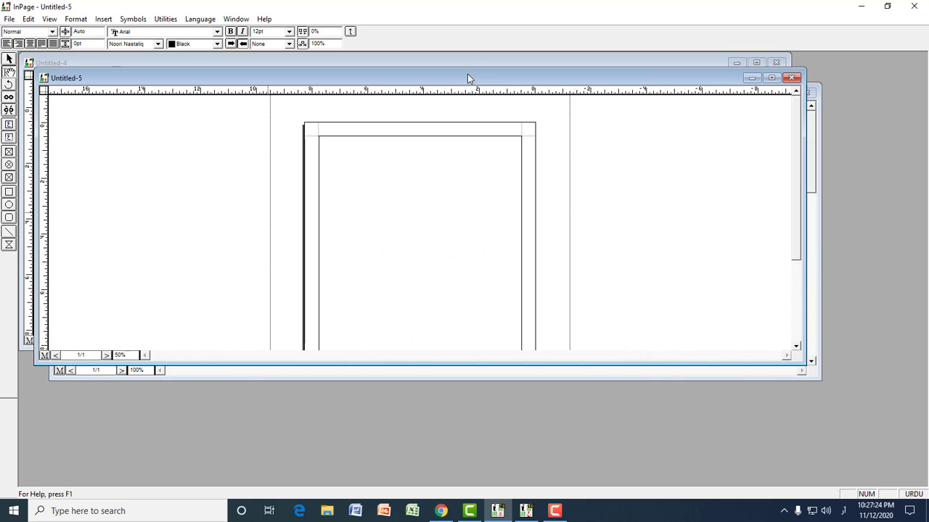
click(793, 78)
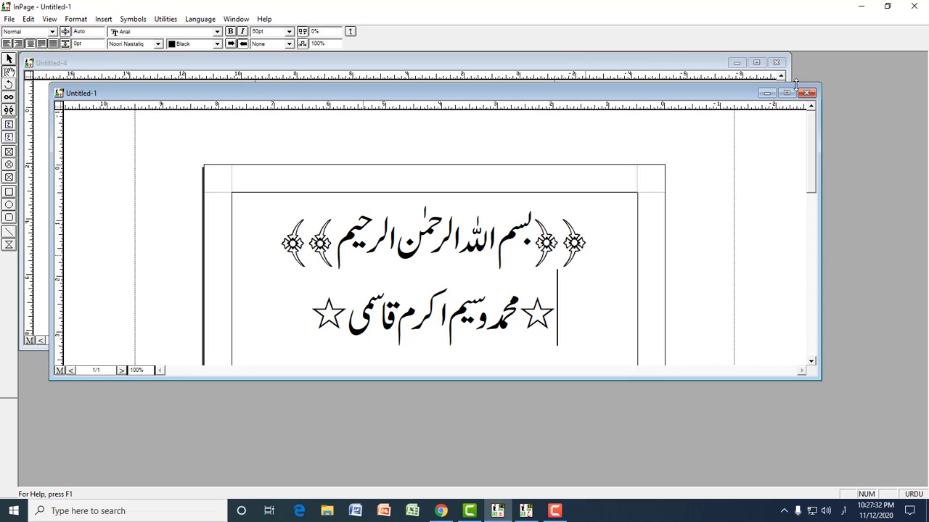
click(627, 67)
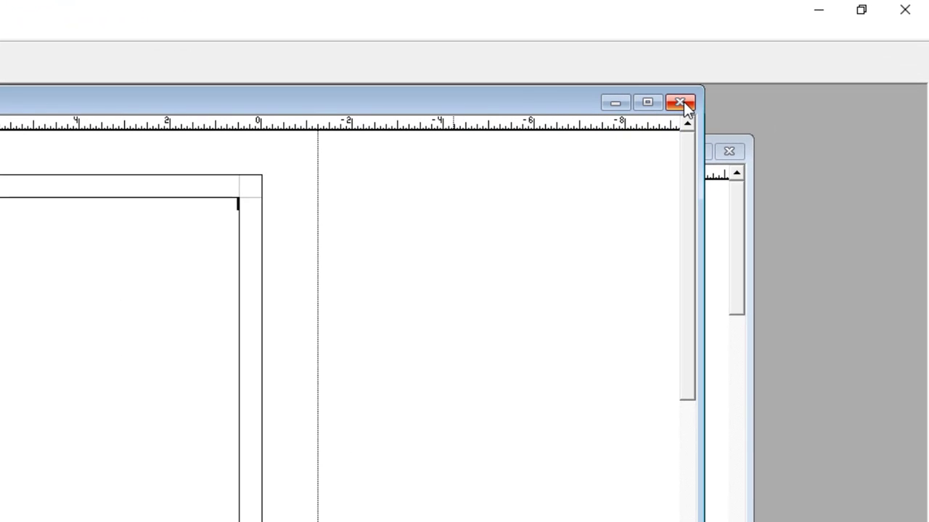
click(684, 101)
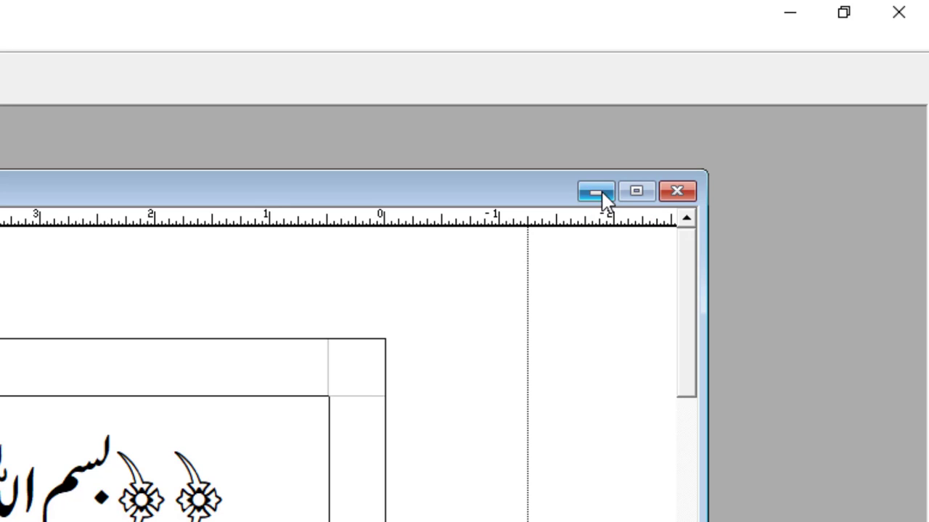
click(636, 192)
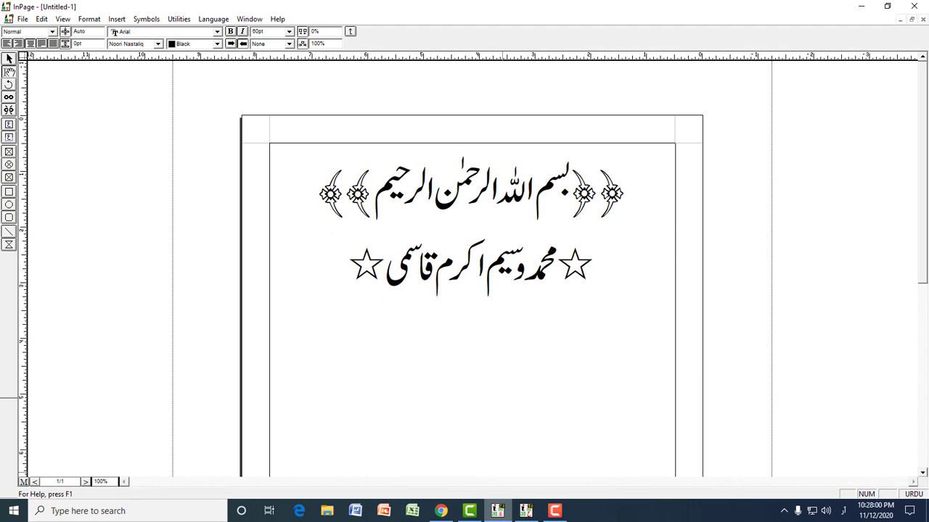
Create two more blank documents with default settings and tile all open document windows
click(211, 22)
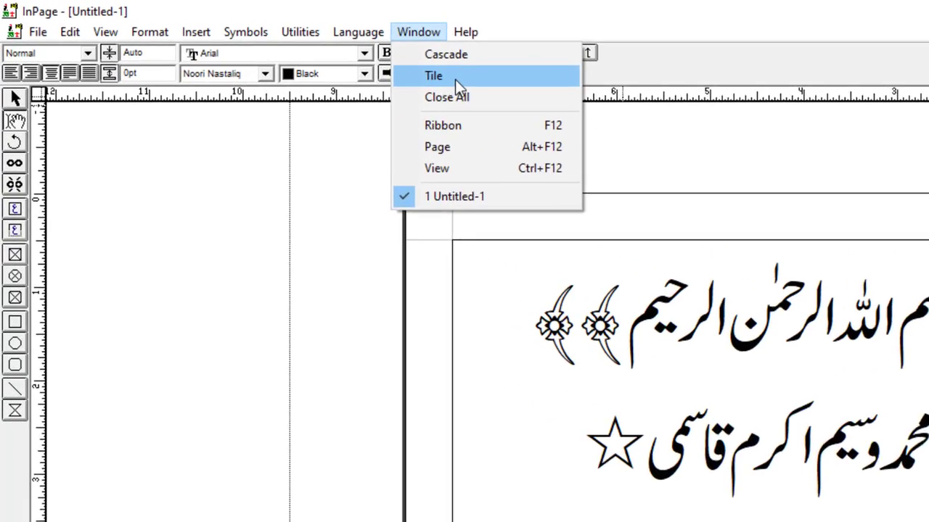
click(603, 264)
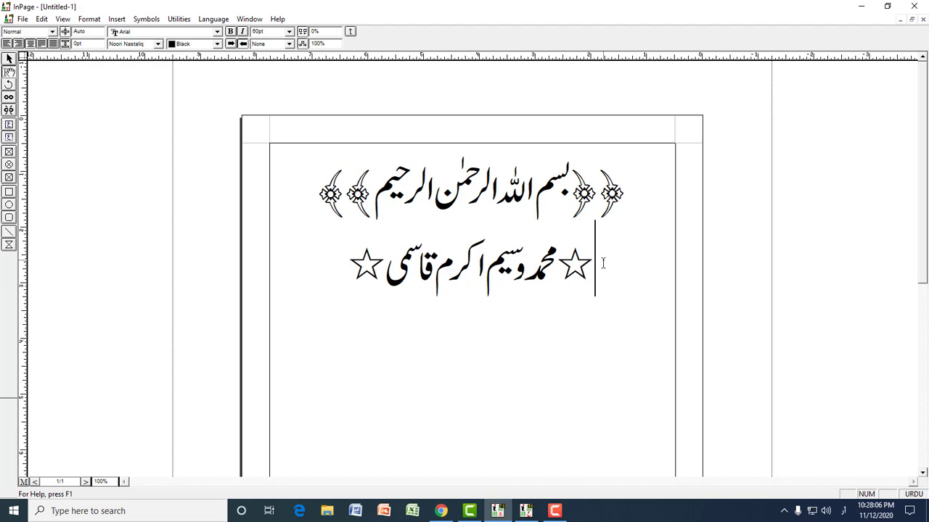
key(ctrl+n)
key(Return)
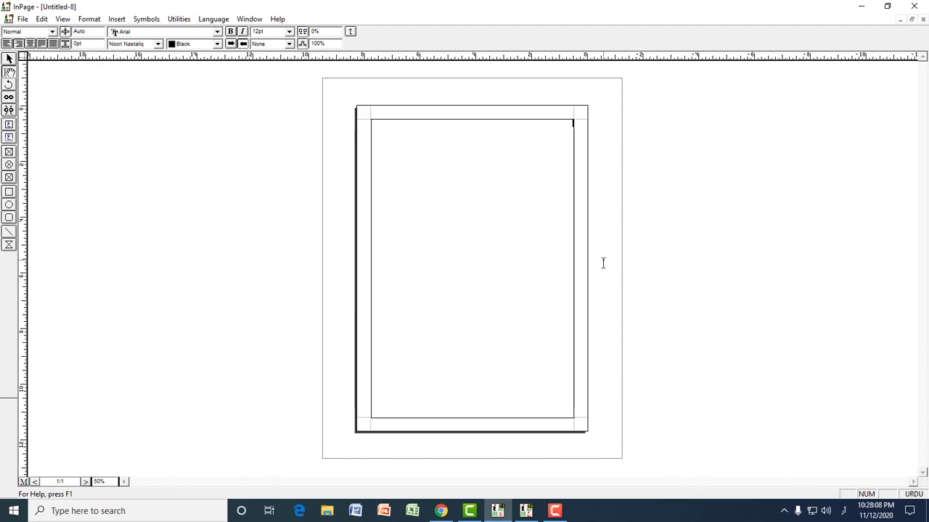
key(ctrl+n)
key(Return)
click(249, 19)
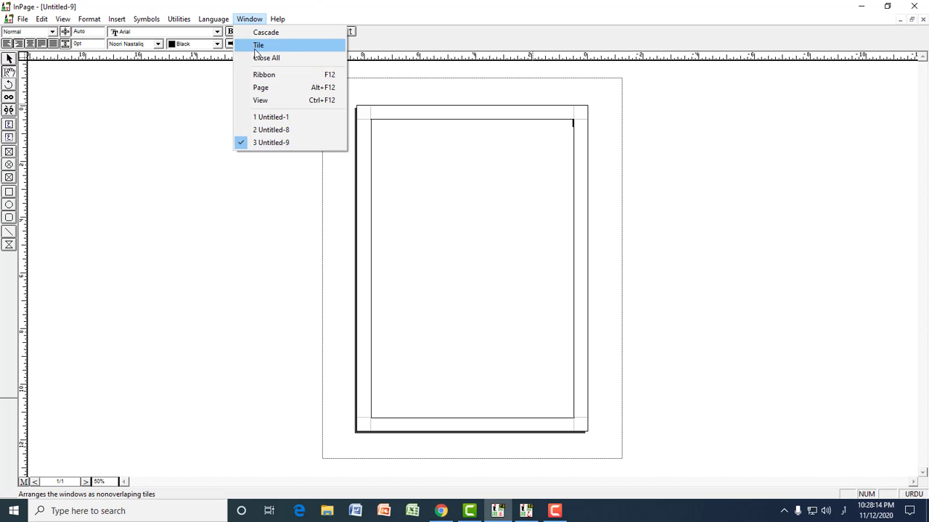
click(257, 46)
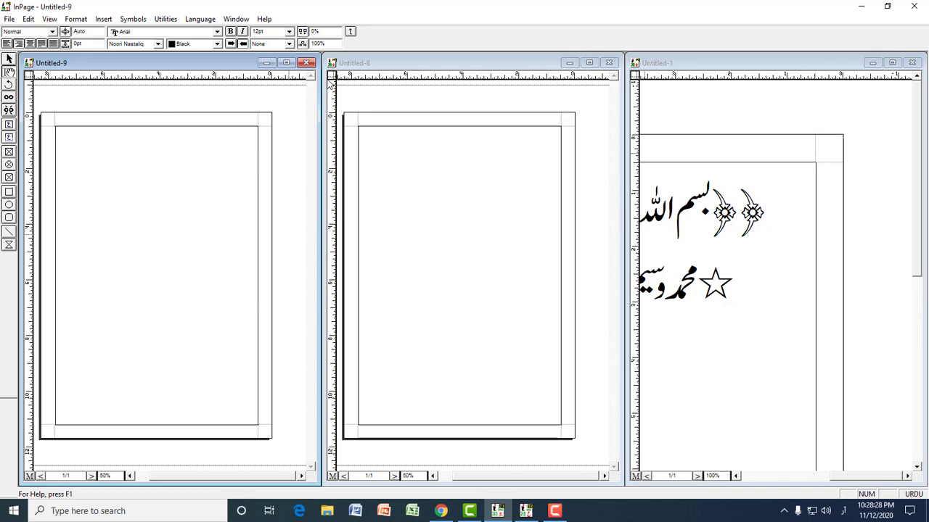
Close the tiled Untitled-9 and Untitled-8 windows and maximize the Untitled-1 document
click(309, 64)
click(609, 62)
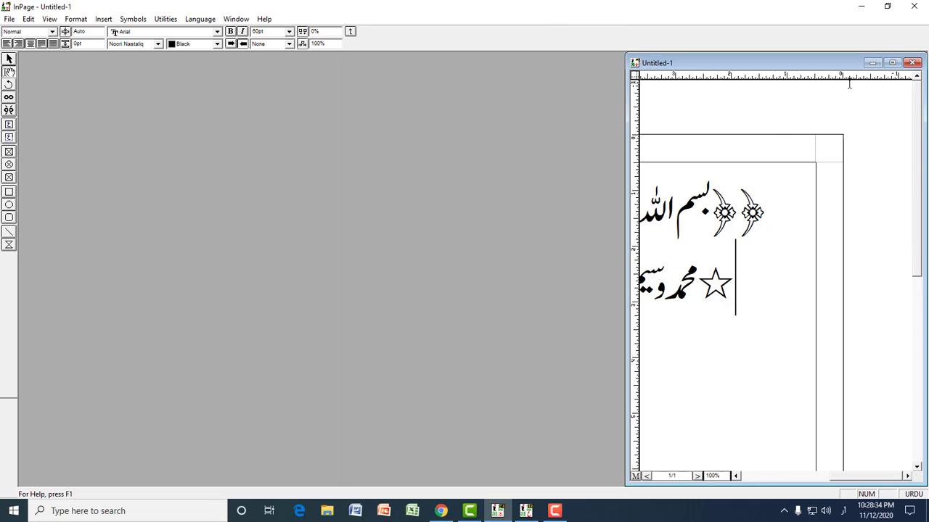
click(894, 64)
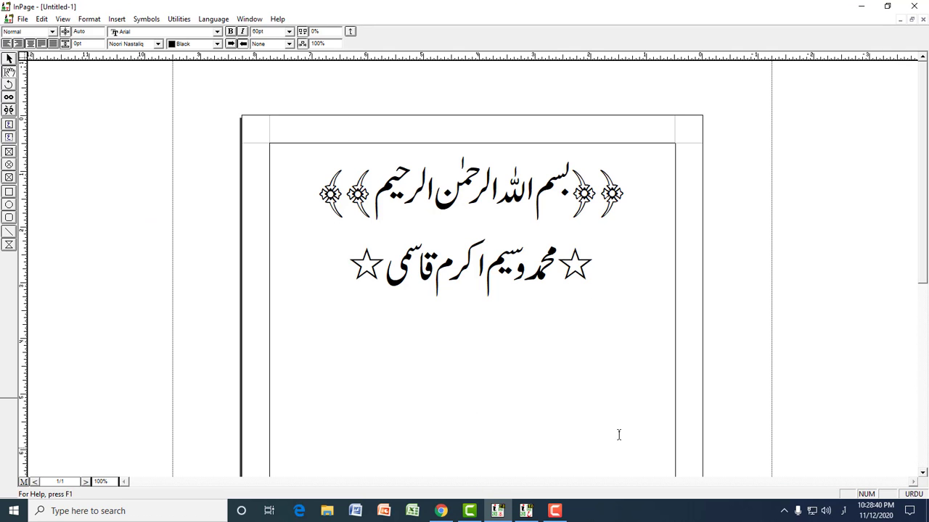
Shift the input focus to the formatting ribbon with the Ribbon window command and return to the page
click(249, 19)
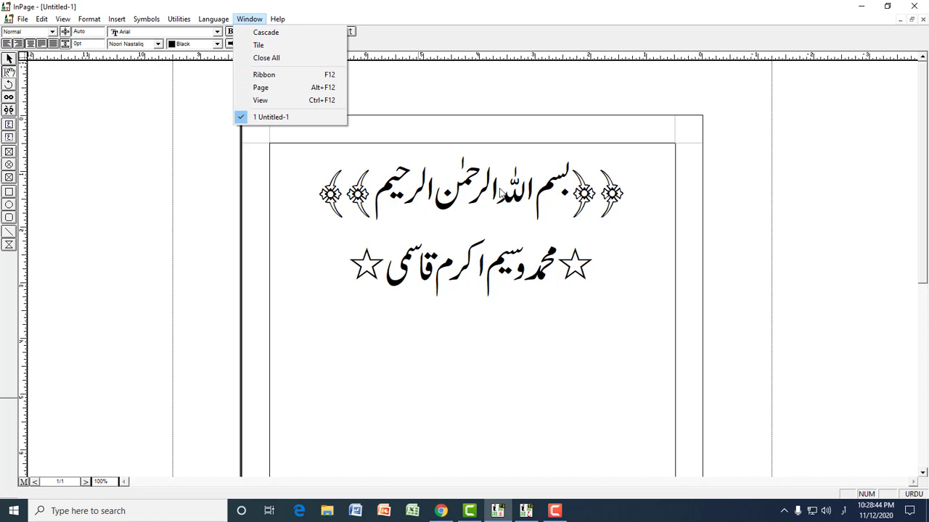
click(339, 118)
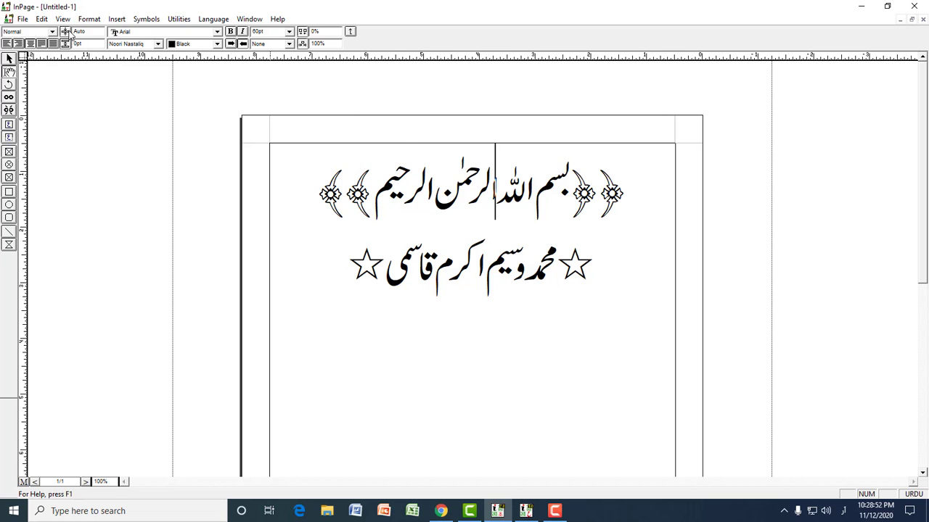
click(254, 21)
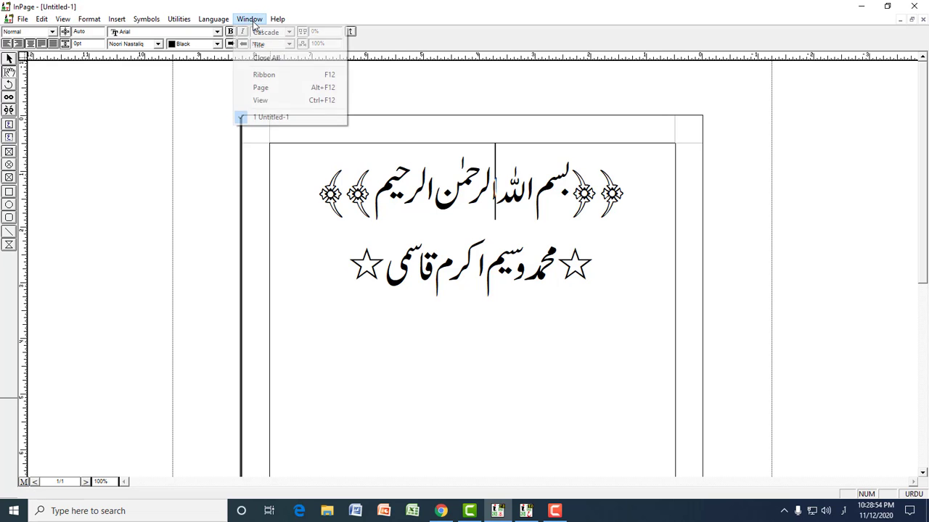
click(260, 74)
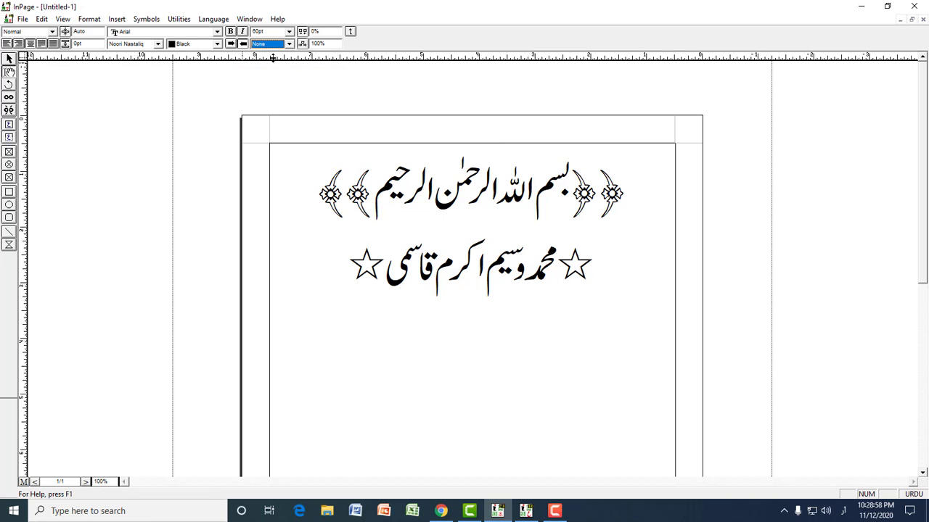
click(248, 19)
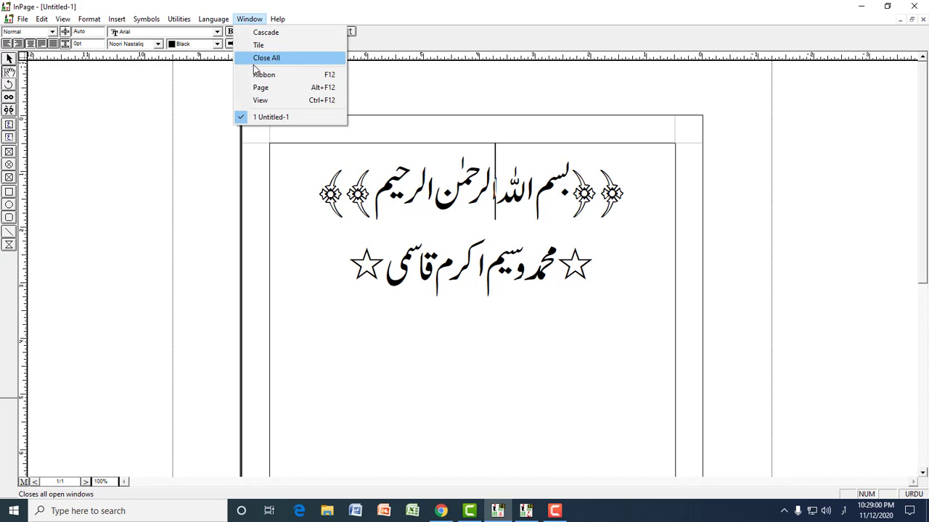
click(454, 206)
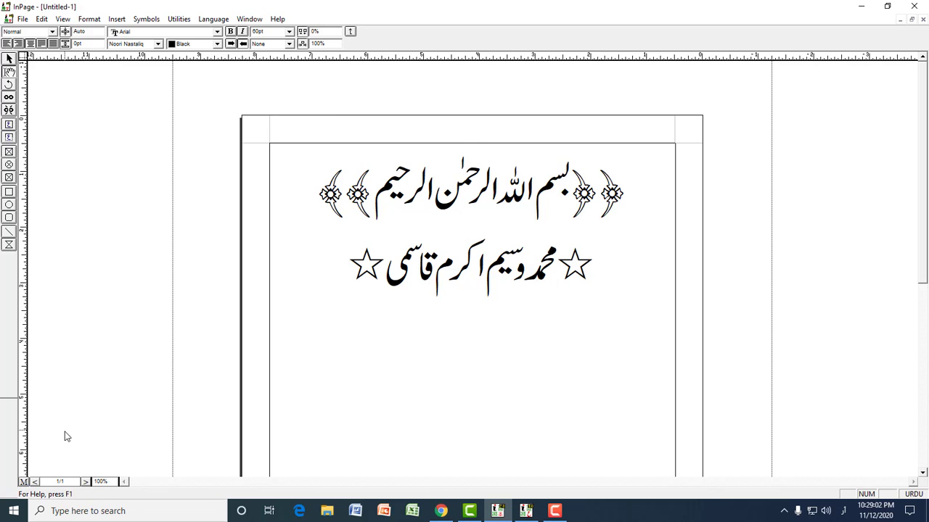
Select the document's page number for editing twice and cancel each time
click(46, 481)
click(70, 482)
drag(68, 482, 50, 482)
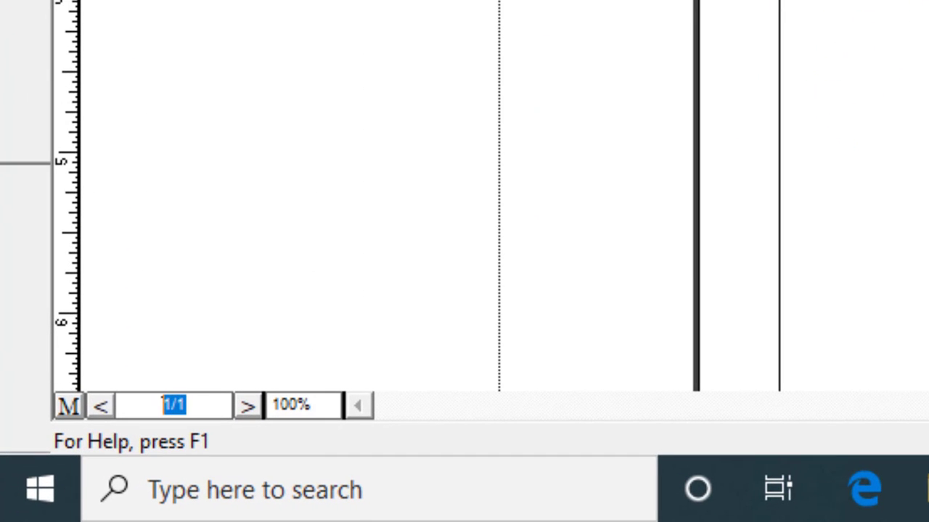
key(Escape)
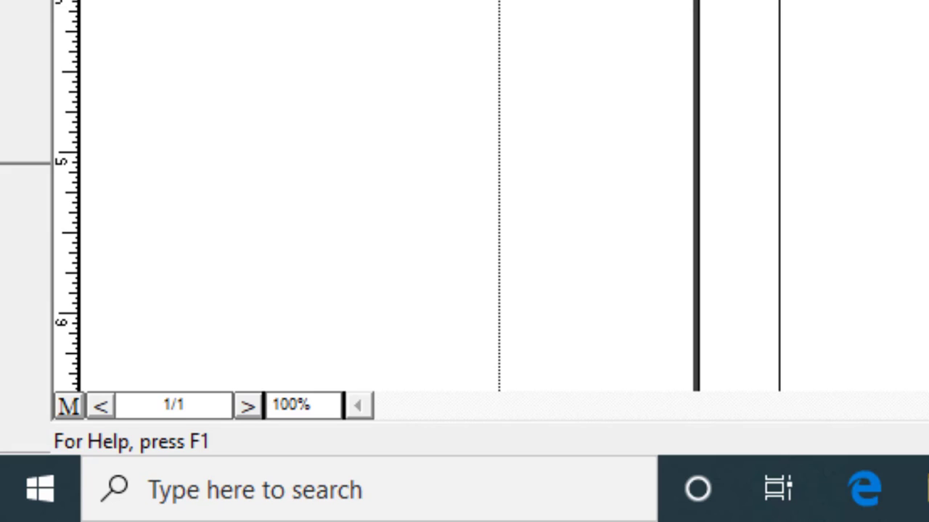
drag(224, 401, 133, 424)
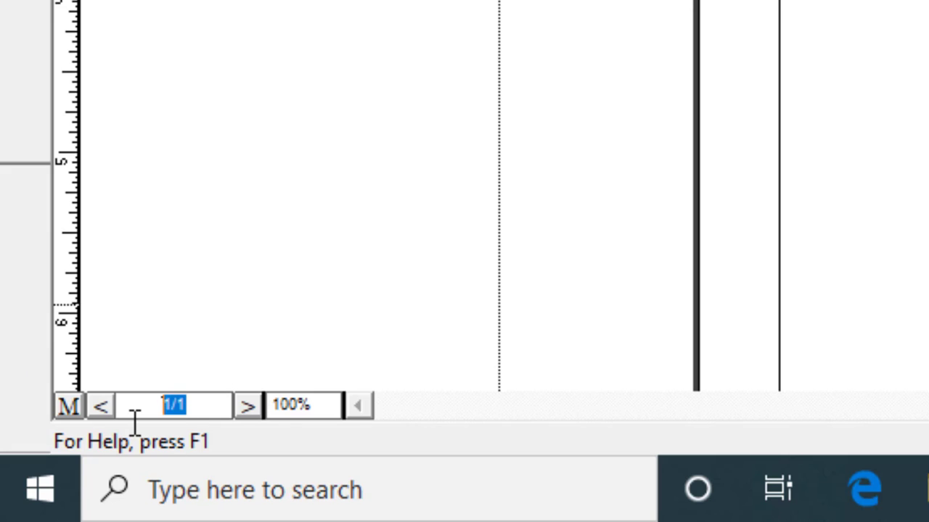
key(Escape)
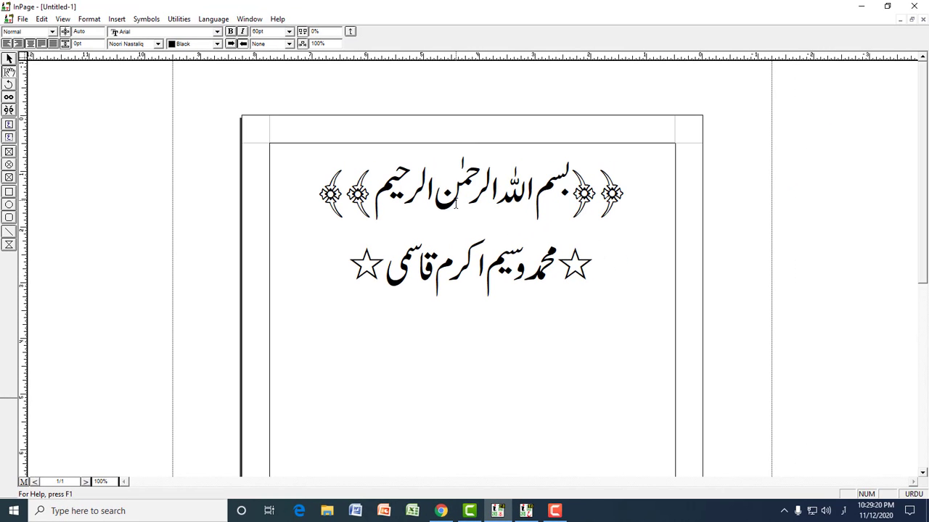
Set the page zoom to 200% using the View window command and select both lines of Urdu text
click(251, 22)
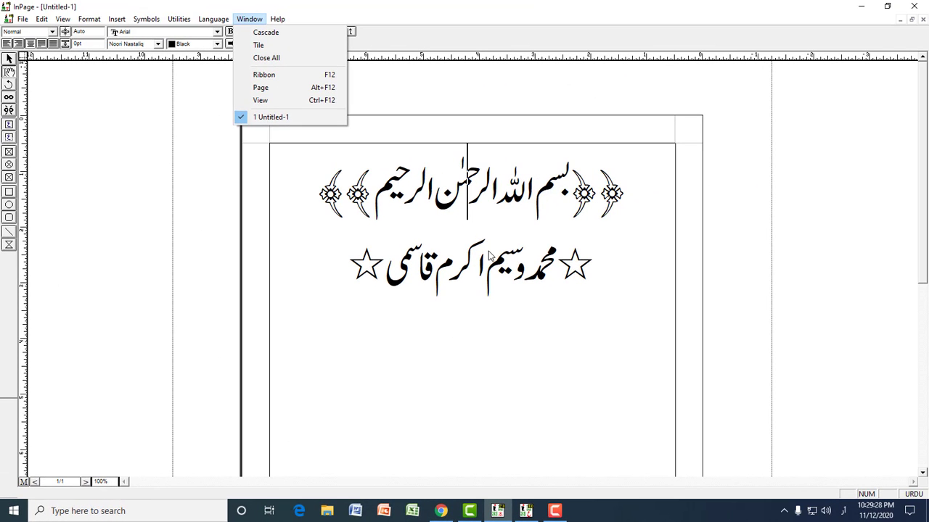
click(489, 254)
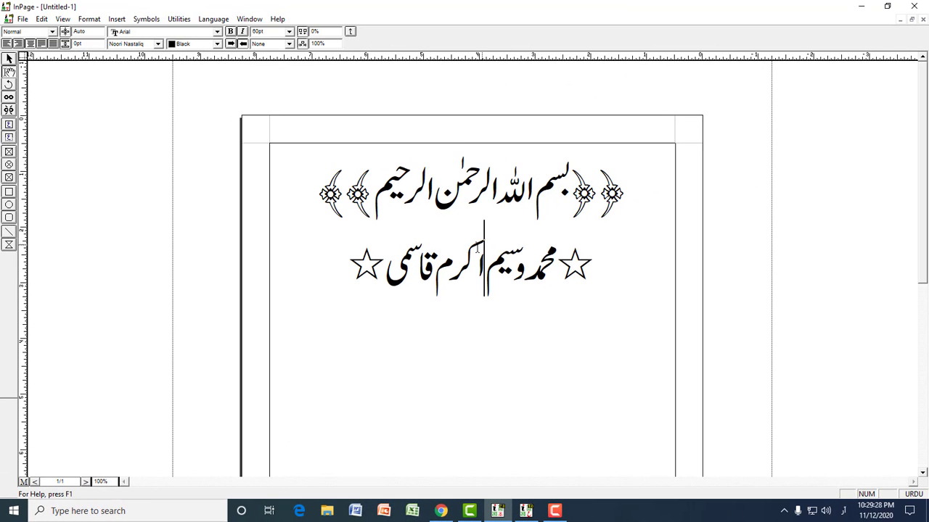
click(259, 19)
click(261, 99)
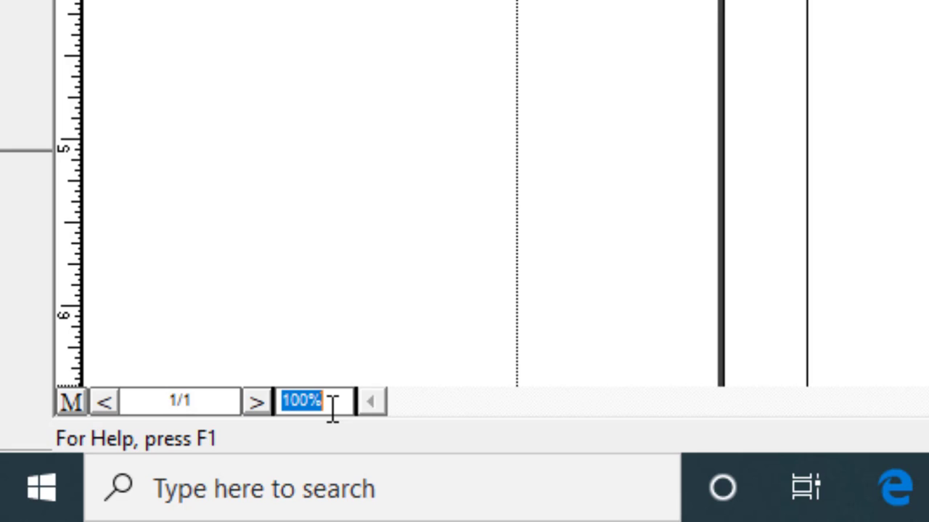
text(200)
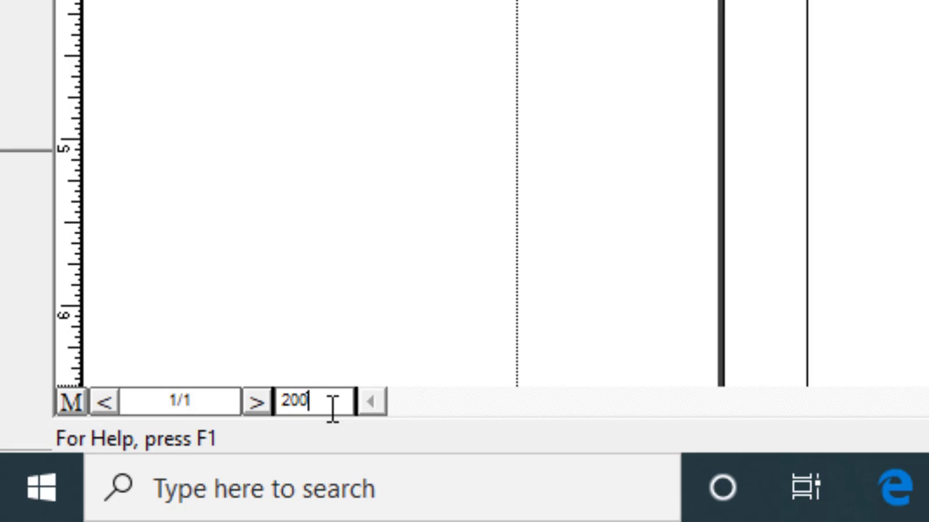
key(Return)
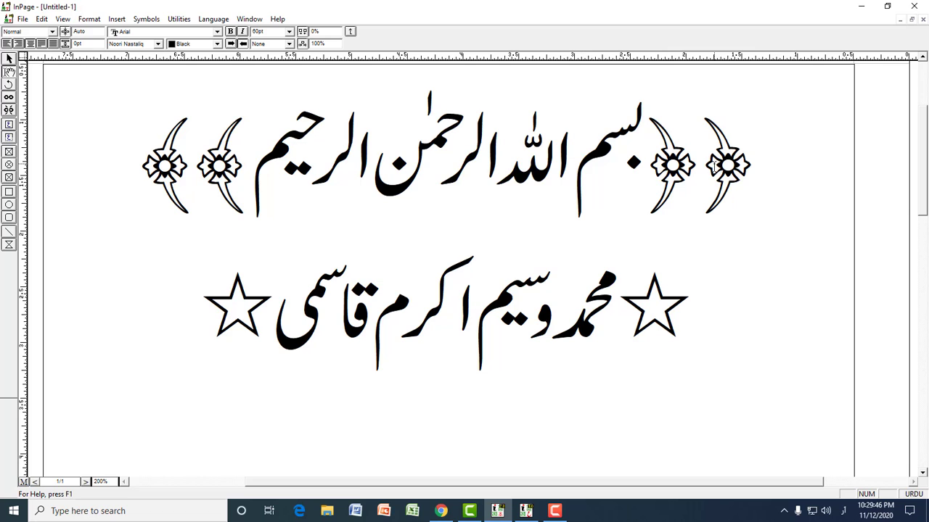
drag(751, 155, 217, 334)
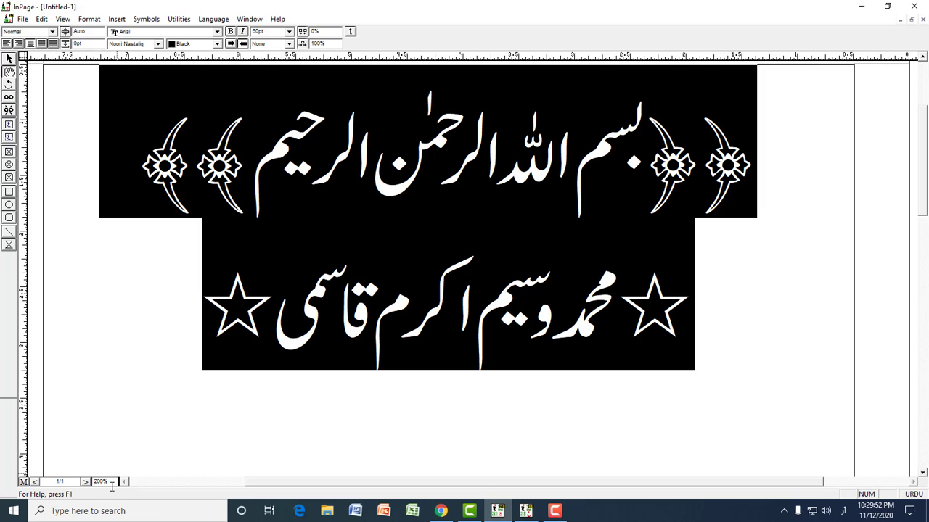
Show the program's About information, close it, and clear the text selection
click(249, 19)
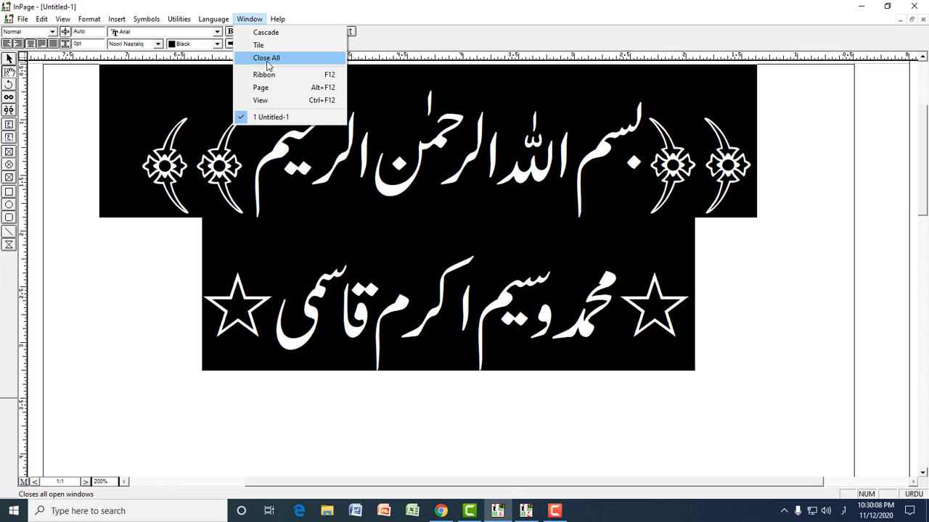
mouse_move(278, 22)
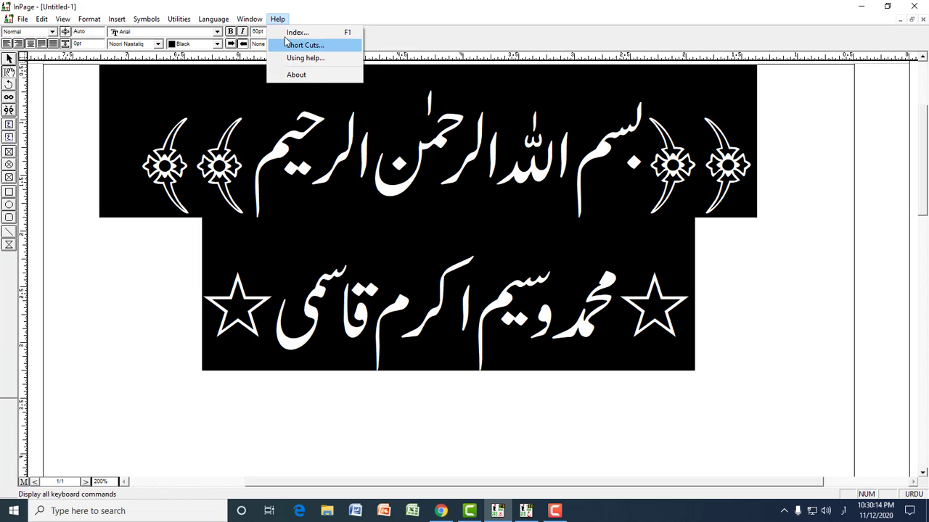
click(303, 77)
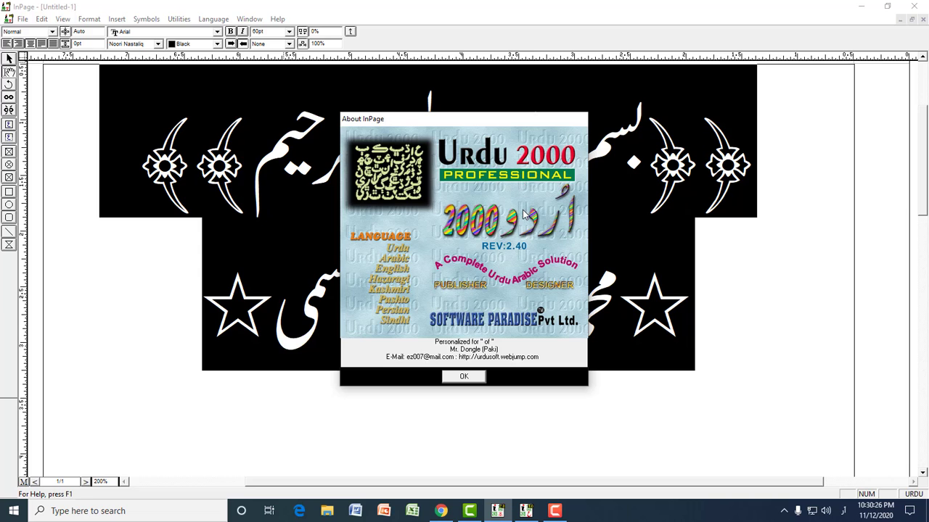
click(463, 377)
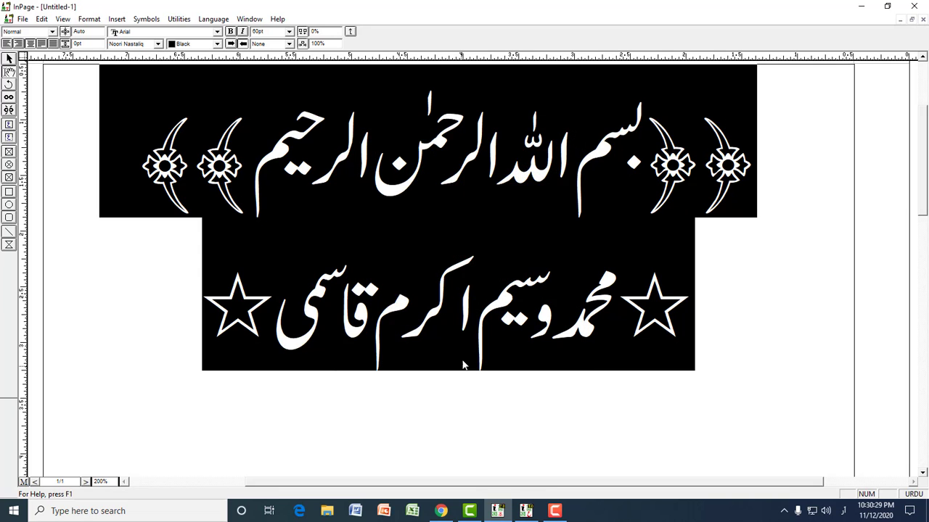
click(391, 198)
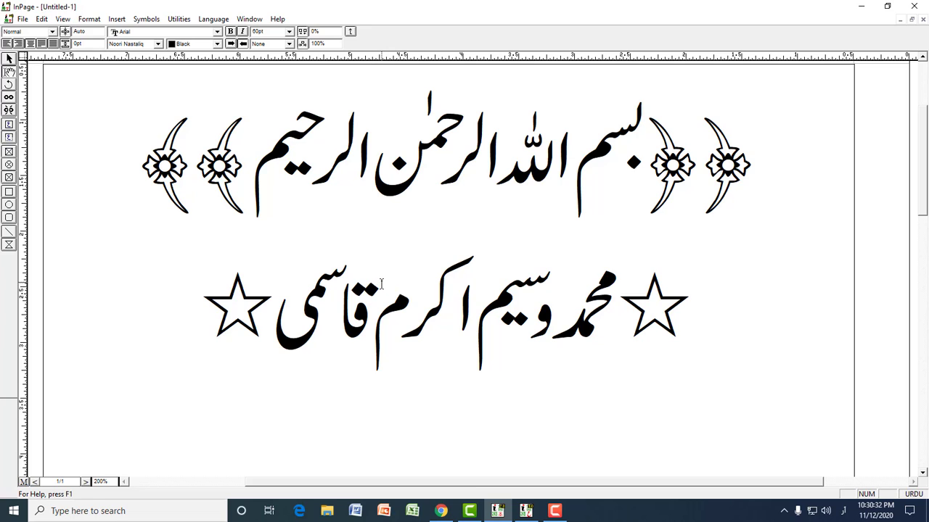